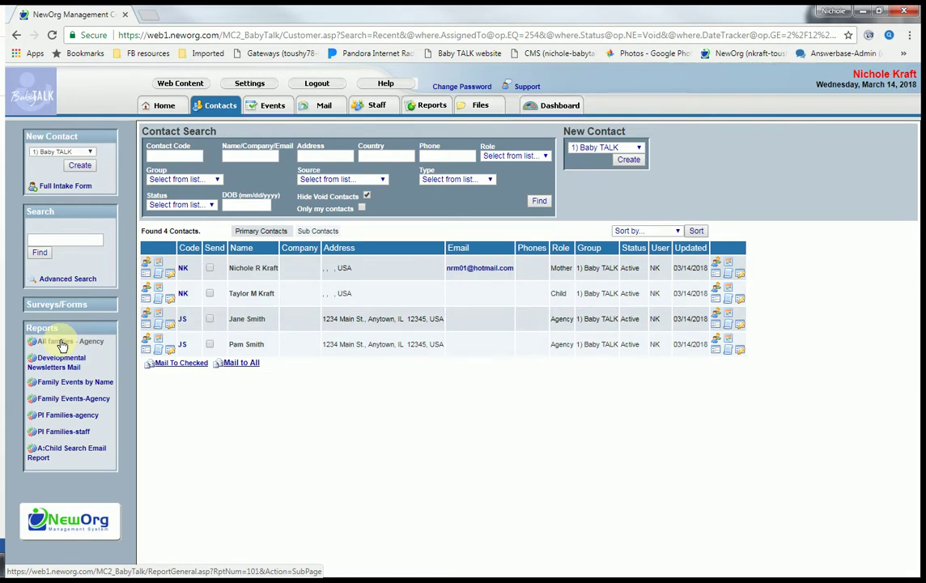
Step: Run the All families - Agency report filtered to contacts assigned to the logged-in staff member
{"action": "left_click", "coordinate": [62, 343]}
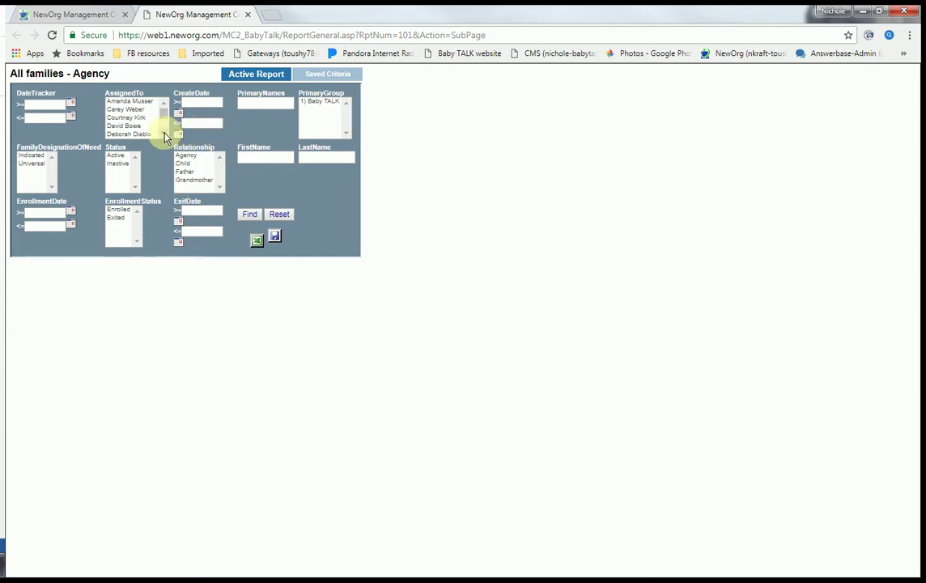
{"action": "scroll", "coordinate": [162, 133], "scroll_direction": "down", "scroll_amount": 1}
{"action": "scroll", "coordinate": [165, 136], "scroll_direction": "down", "scroll_amount": 5}
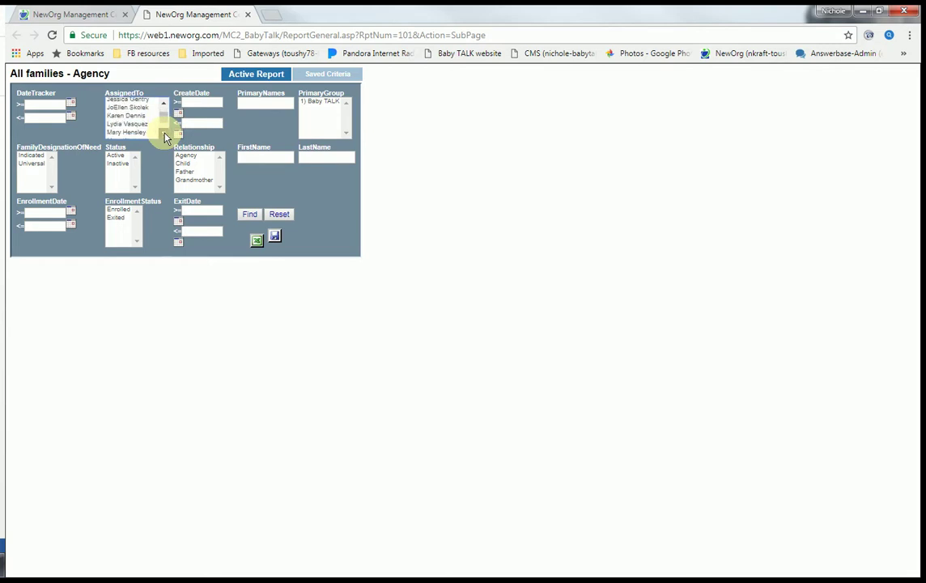
{"action": "left_click", "coordinate": [144, 131]}
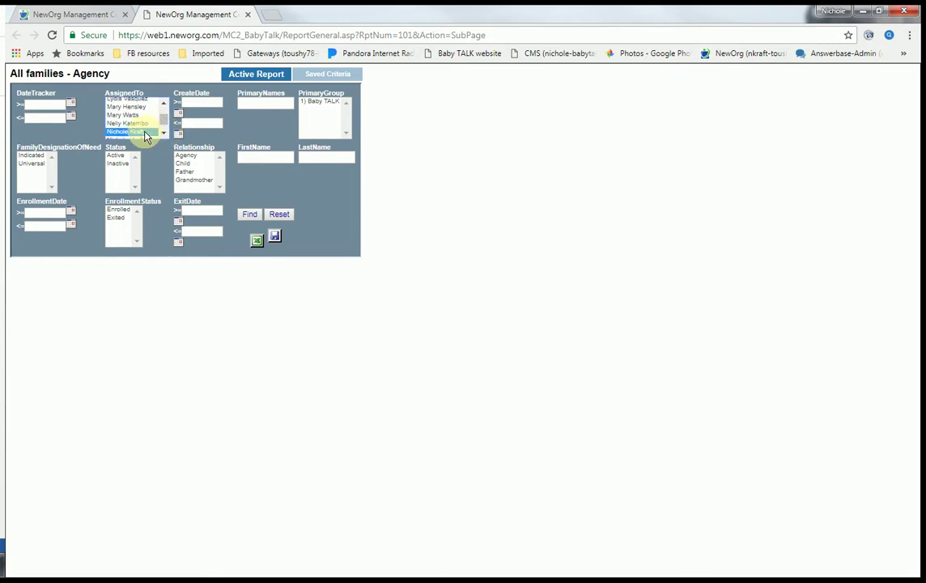
{"action": "left_click", "coordinate": [251, 216]}
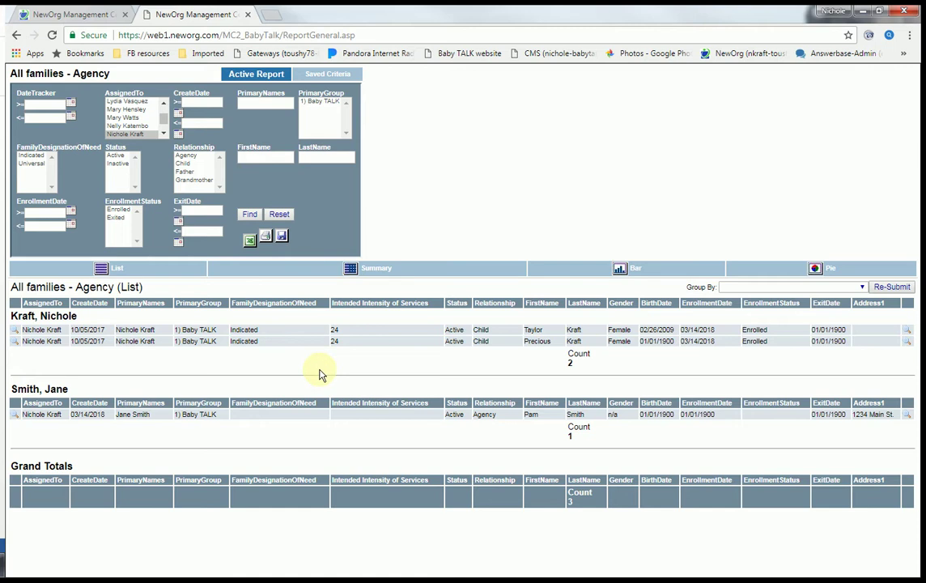
Step: Show the report results as a Summary and return to the List view
{"action": "left_click", "coordinate": [371, 272]}
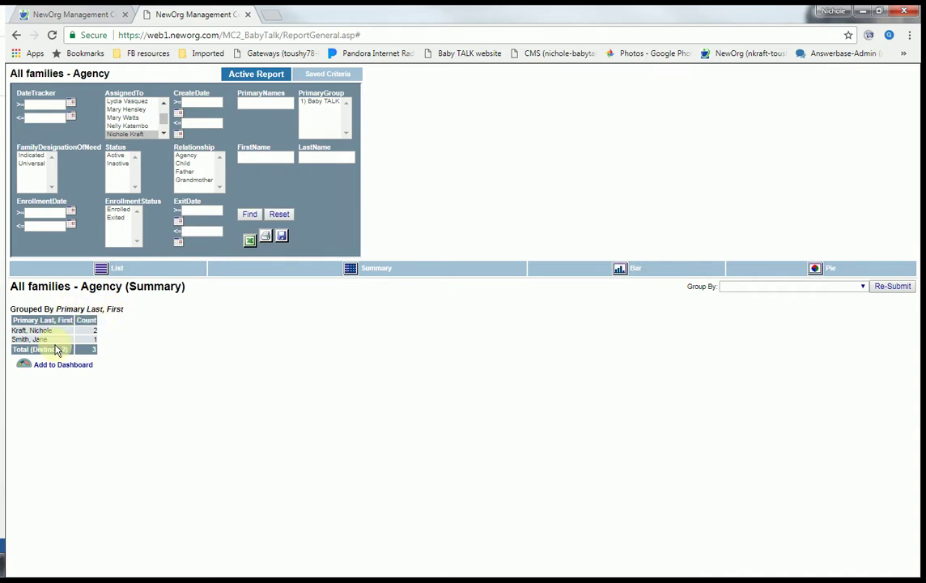
{"action": "left_click", "coordinate": [147, 280]}
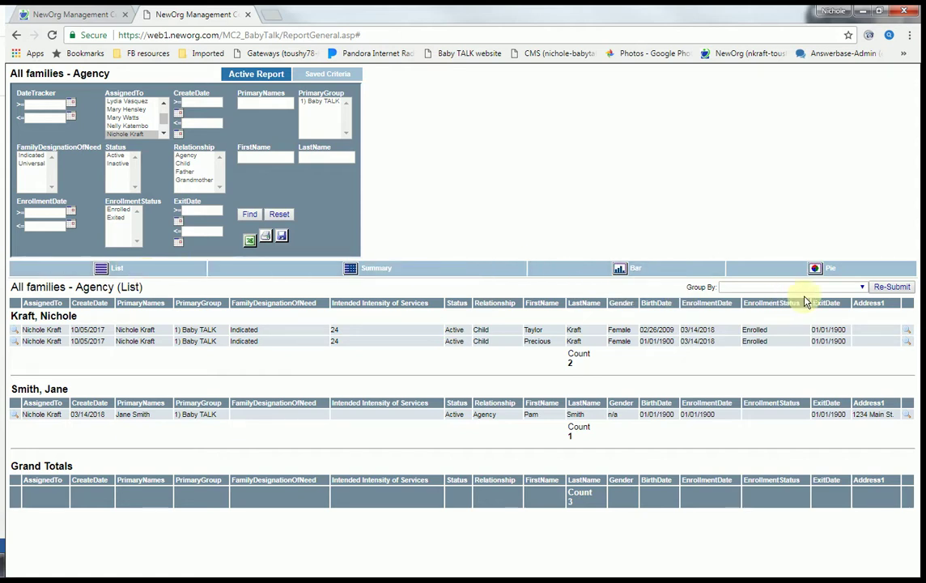
Step: Group the report by EnrollmentStatus and resubmit it
{"action": "left_click", "coordinate": [860, 289]}
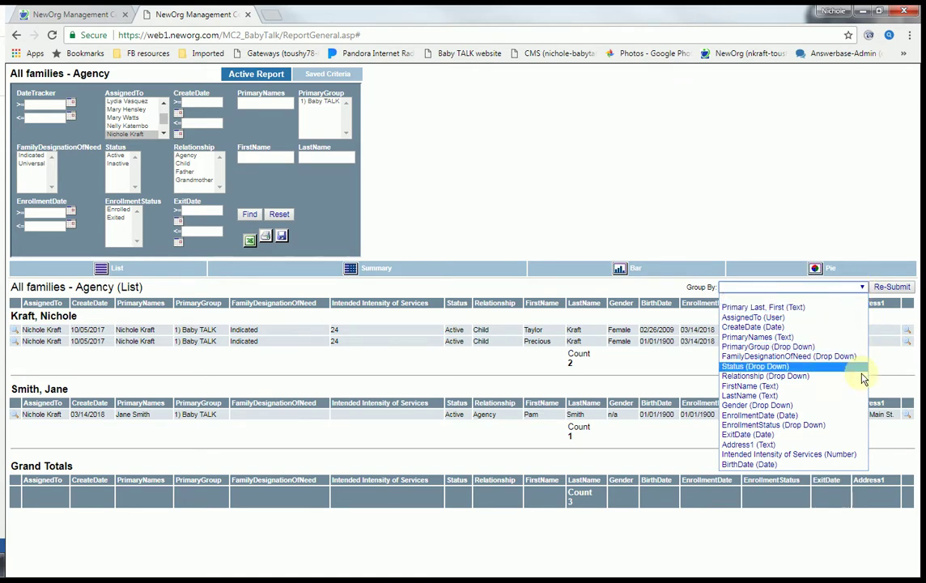
{"action": "left_click", "coordinate": [840, 426]}
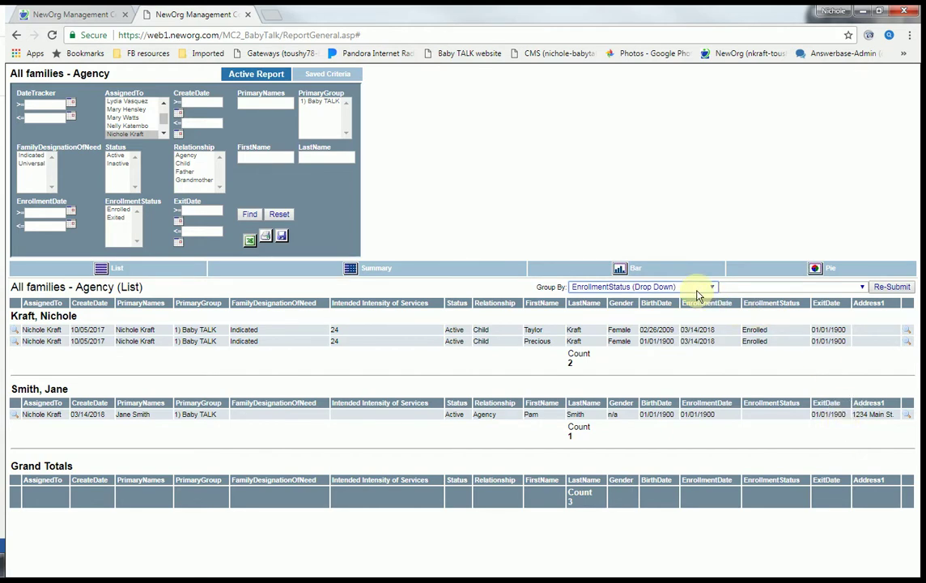
{"action": "left_click_drag", "start_coordinate": [91, 303], "coordinate": [885, 291]}
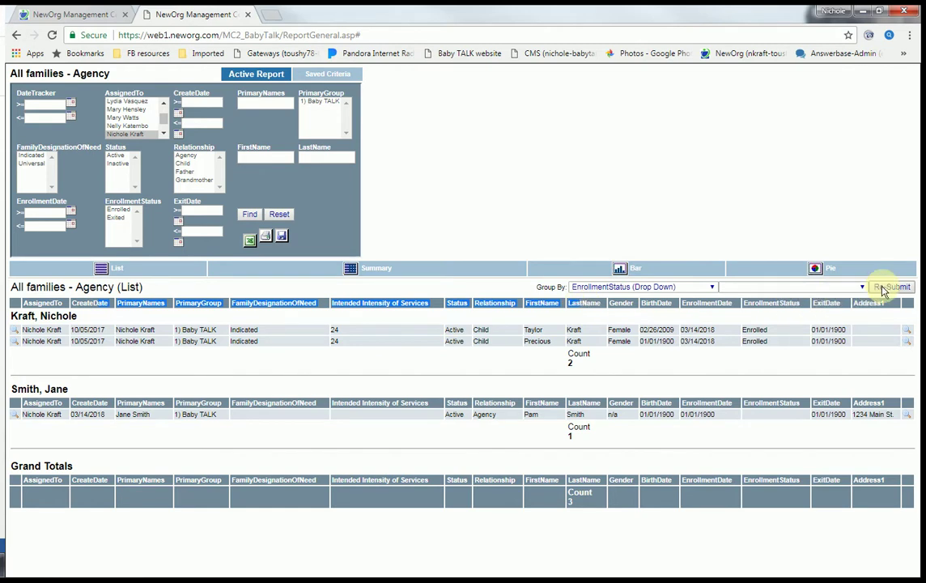
{"action": "left_click", "coordinate": [886, 289]}
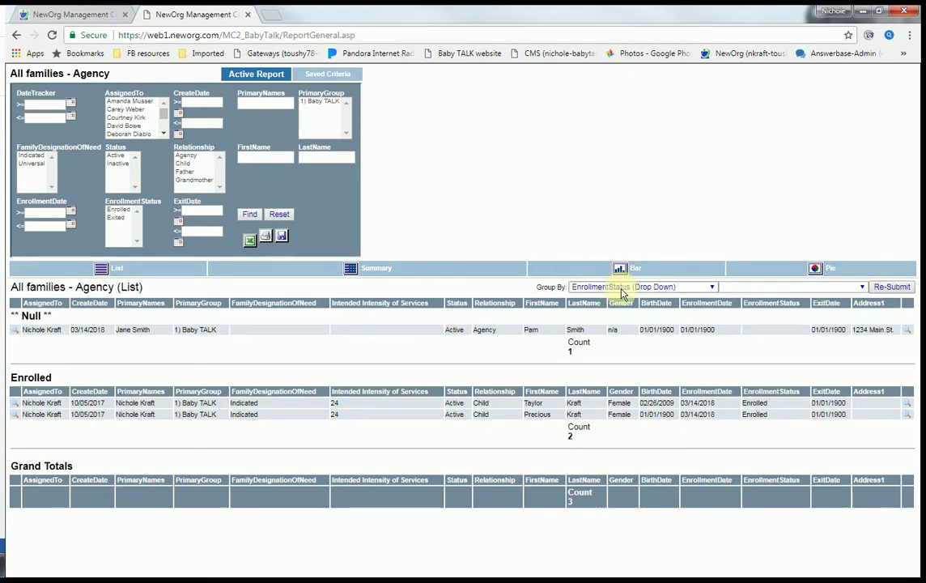
Step: Clear the report's grouping and resubmit it with the default family grouping
{"action": "left_click", "coordinate": [710, 289]}
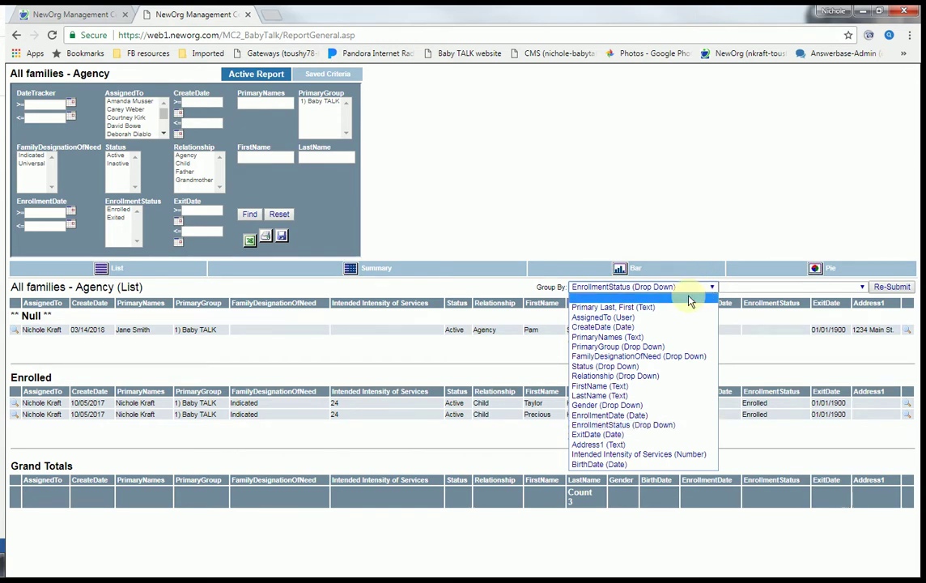
{"action": "left_click", "coordinate": [689, 301]}
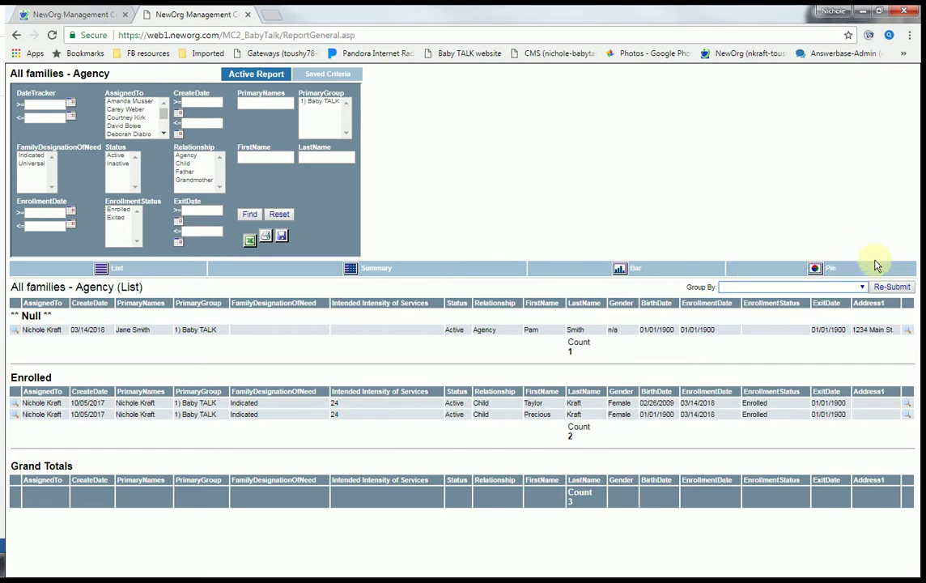
{"action": "left_click", "coordinate": [890, 287]}
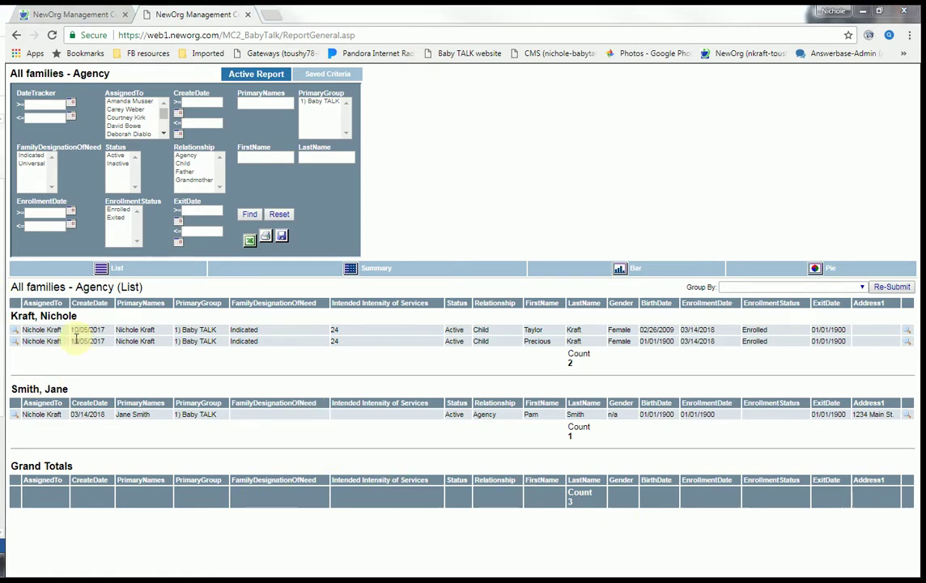
Step: Review the first family's rows and open the contact record of its second listed child for updating
{"action": "left_click_drag", "start_coordinate": [80, 320], "coordinate": [10, 316]}
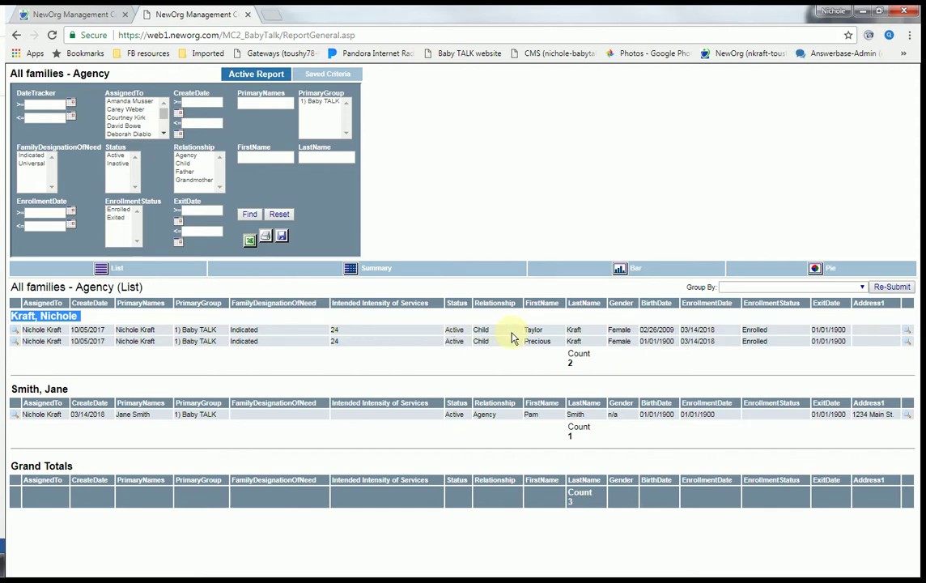
{"action": "left_click", "coordinate": [148, 337]}
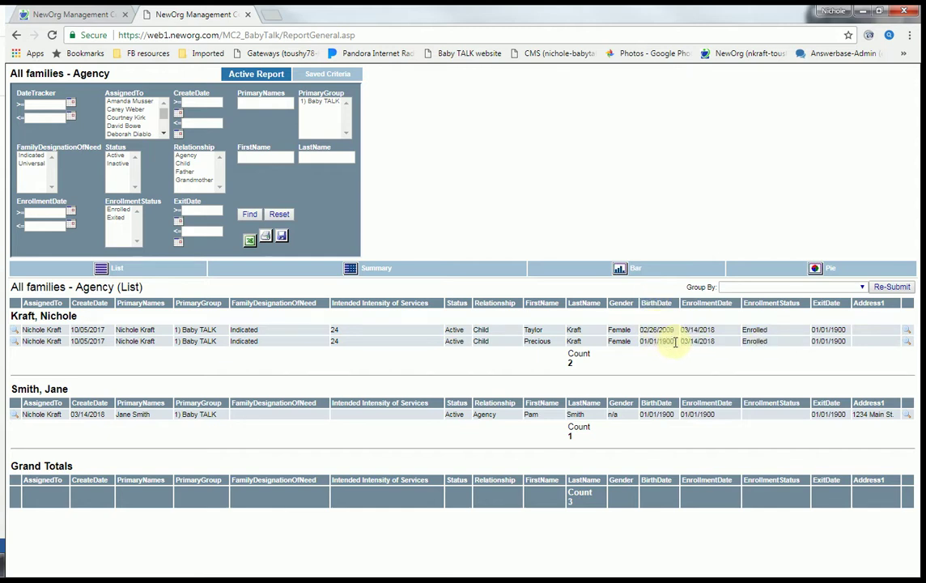
{"action": "left_click_drag", "start_coordinate": [668, 341], "coordinate": [640, 341]}
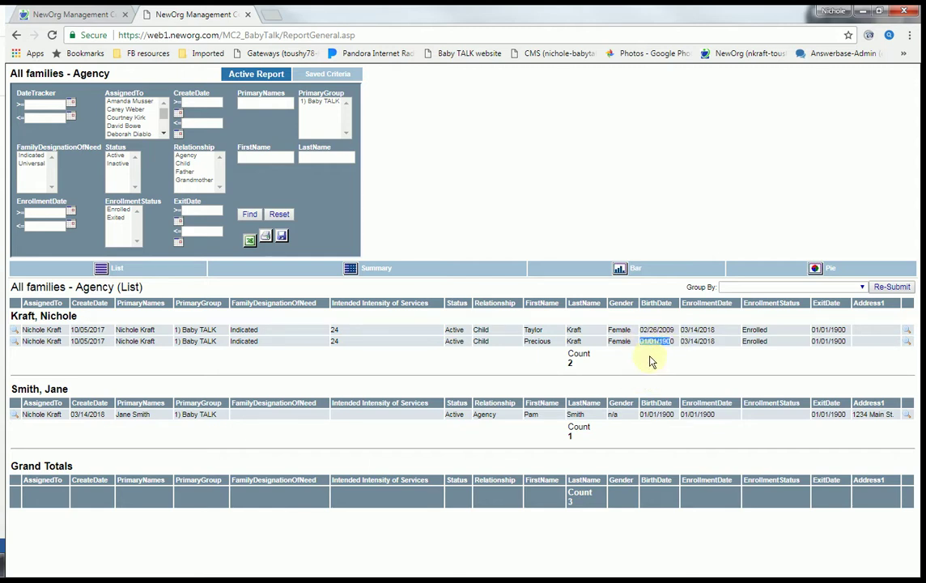
{"action": "left_click", "coordinate": [907, 343]}
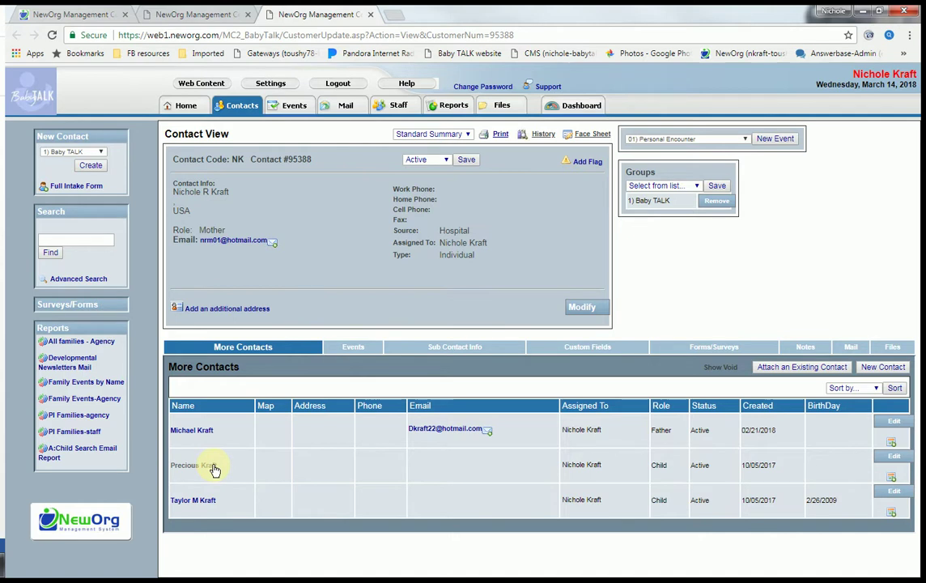
{"action": "left_click", "coordinate": [214, 466]}
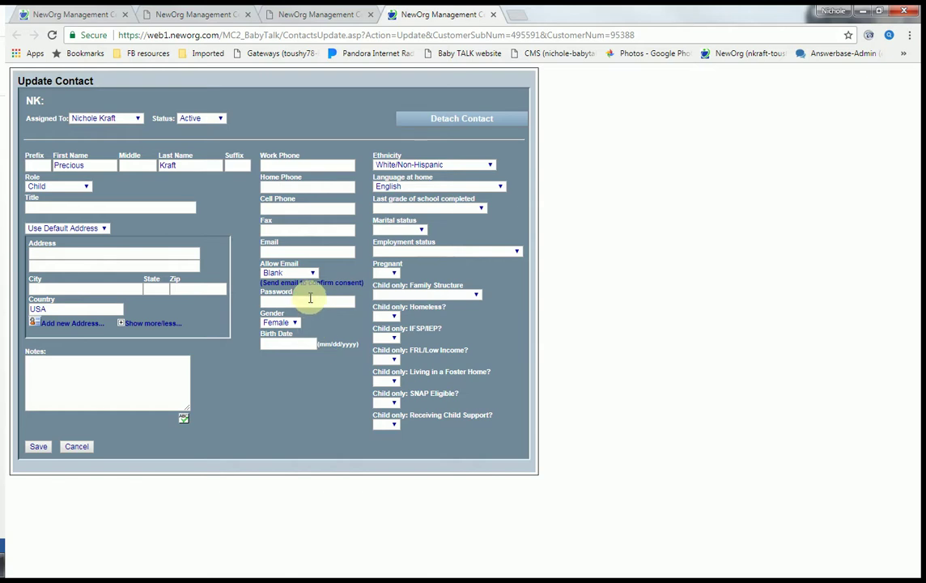
Step: Enter the child's birth date with a four-digit year and save the contact
{"action": "left_click", "coordinate": [303, 340]}
{"action": "type", "text": "3/"}
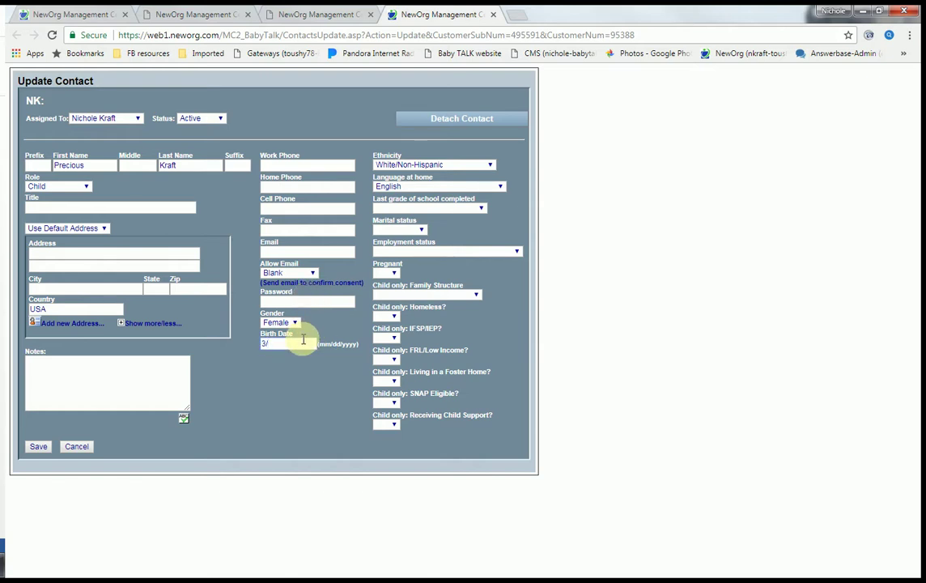
{"action": "type", "text": "10/18"}
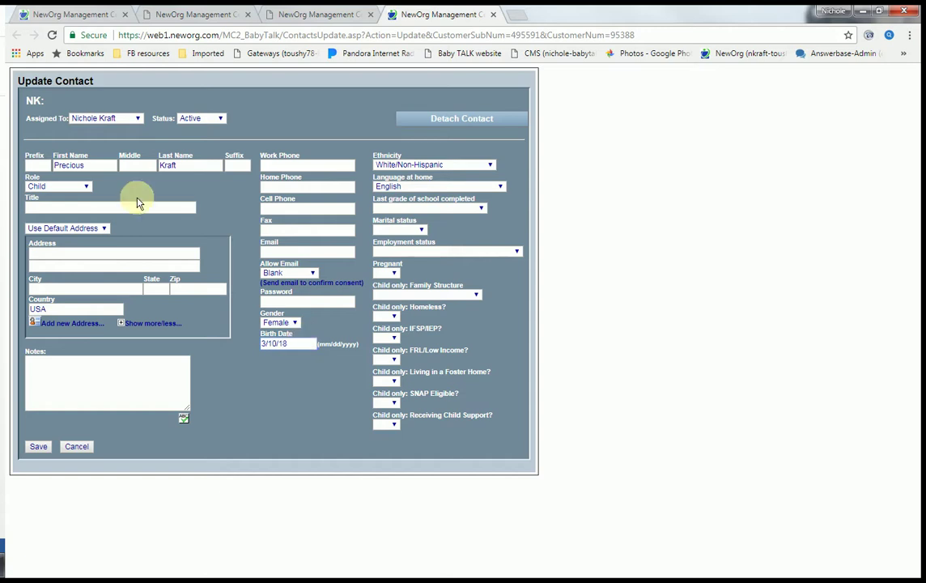
{"action": "key", "text": "BackSpace"}
{"action": "key", "text": "BackSpace"}
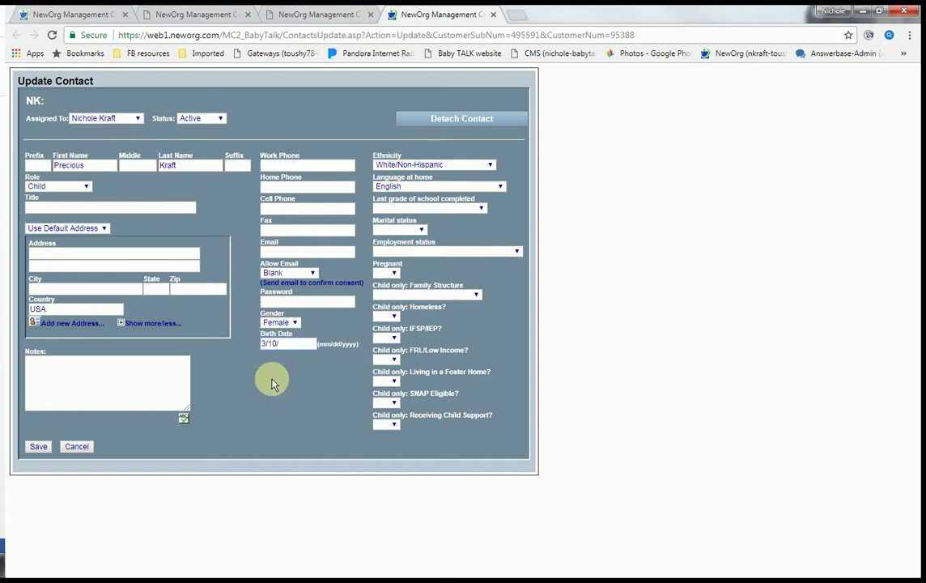
{"action": "type", "text": "2018"}
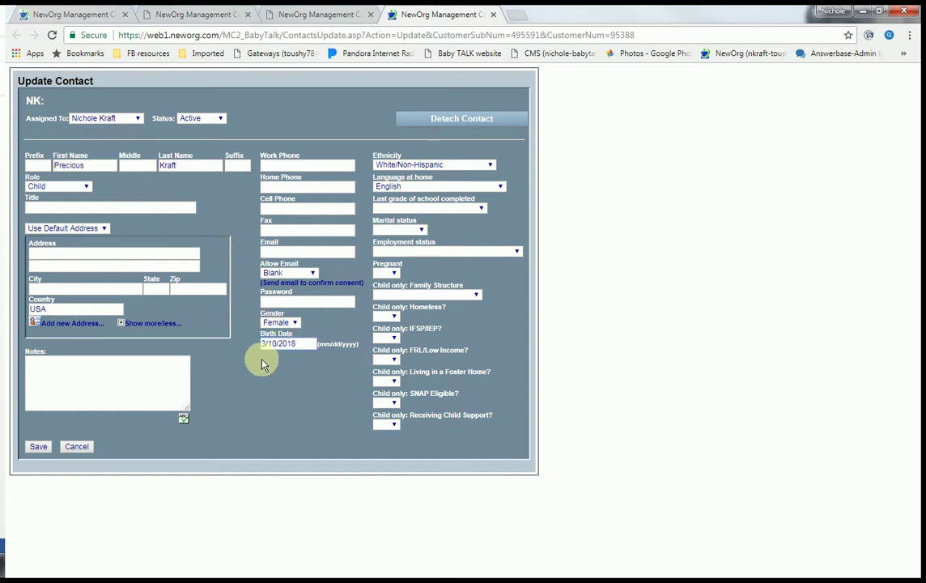
{"action": "left_click", "coordinate": [38, 445]}
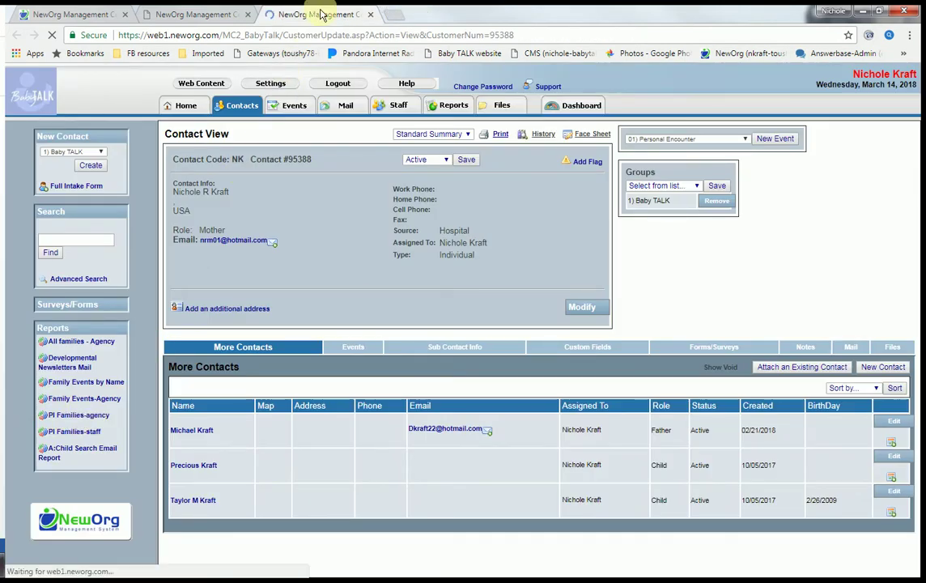
Step: Close the family's contact page and refresh the report to check the child's birth date
{"action": "left_click", "coordinate": [368, 15]}
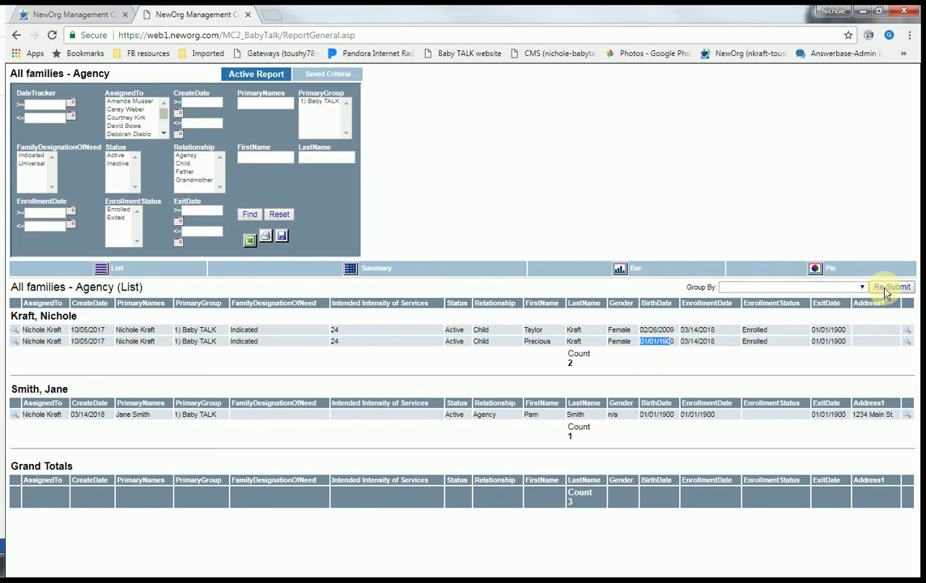
{"action": "left_click", "coordinate": [885, 290]}
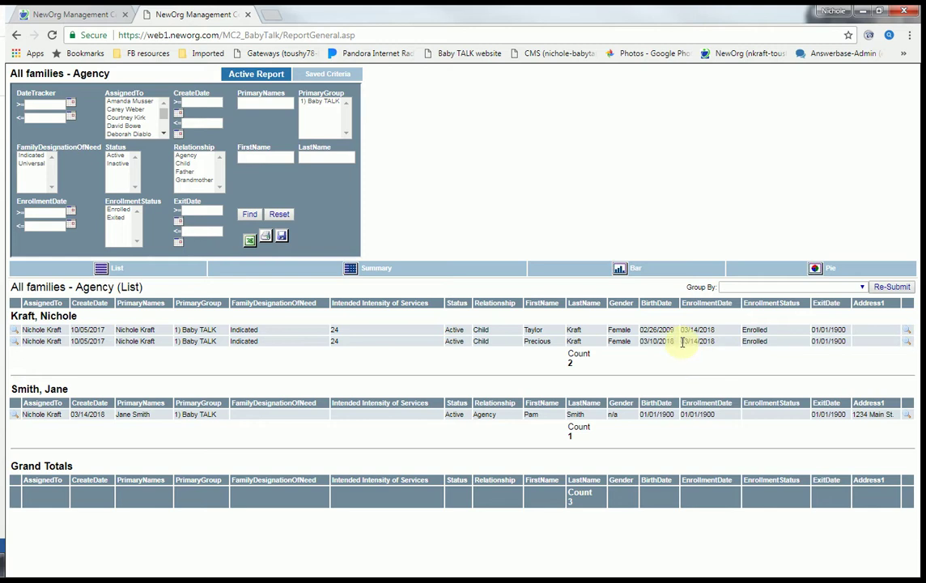
{"action": "left_click_drag", "start_coordinate": [672, 340], "coordinate": [646, 368]}
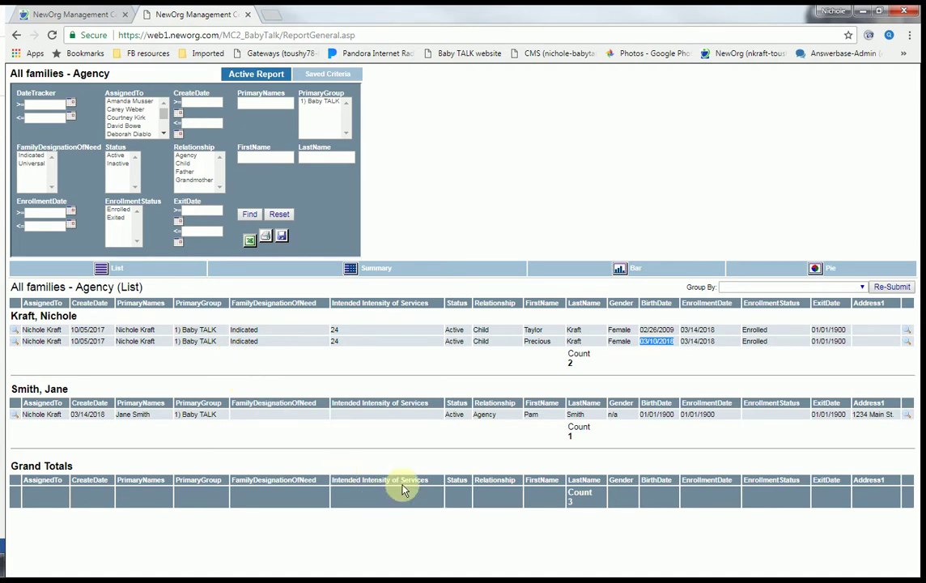
Step: Examine the second family's gender, birth date and relationship, and compare both families' designation of need and intended intensity of services
{"action": "triple_click", "coordinate": [613, 414]}
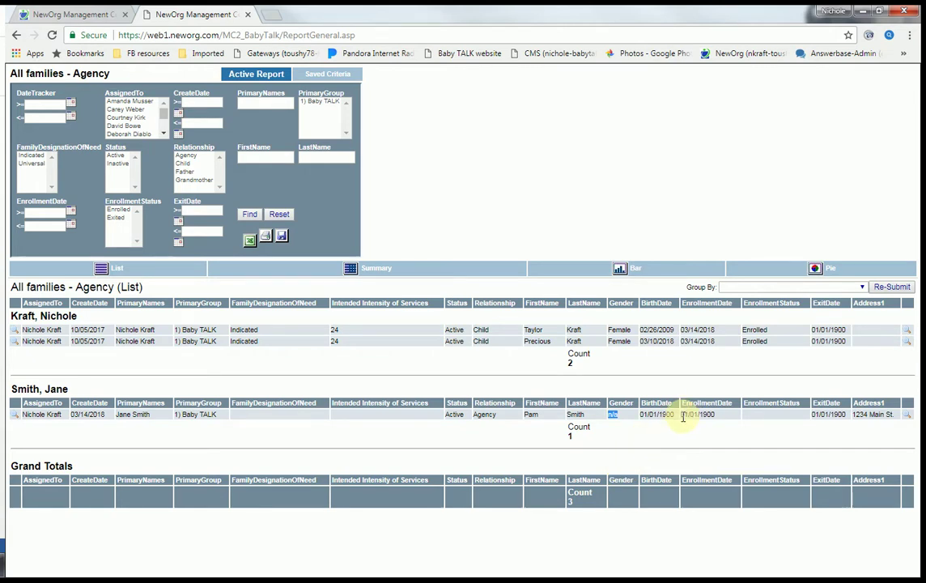
{"action": "left_click_drag", "start_coordinate": [676, 414], "coordinate": [641, 413]}
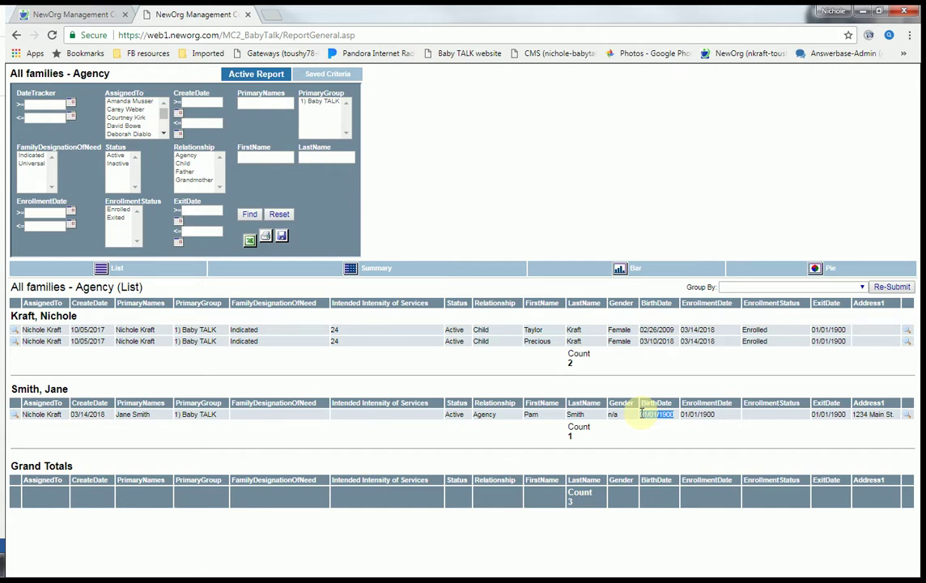
{"action": "left_click", "coordinate": [486, 414]}
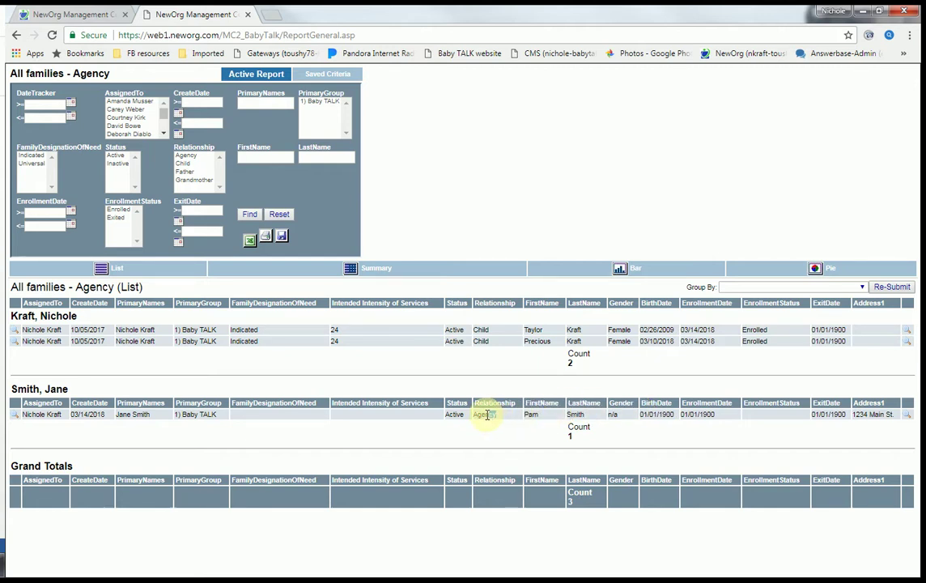
{"action": "left_click_drag", "start_coordinate": [486, 414], "coordinate": [474, 417]}
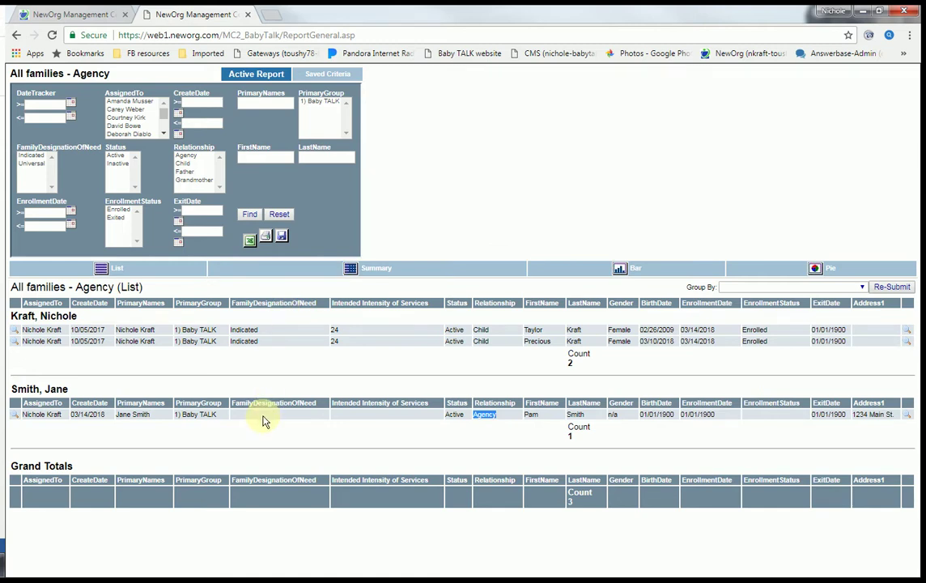
{"action": "left_click_drag", "start_coordinate": [275, 330], "coordinate": [237, 328]}
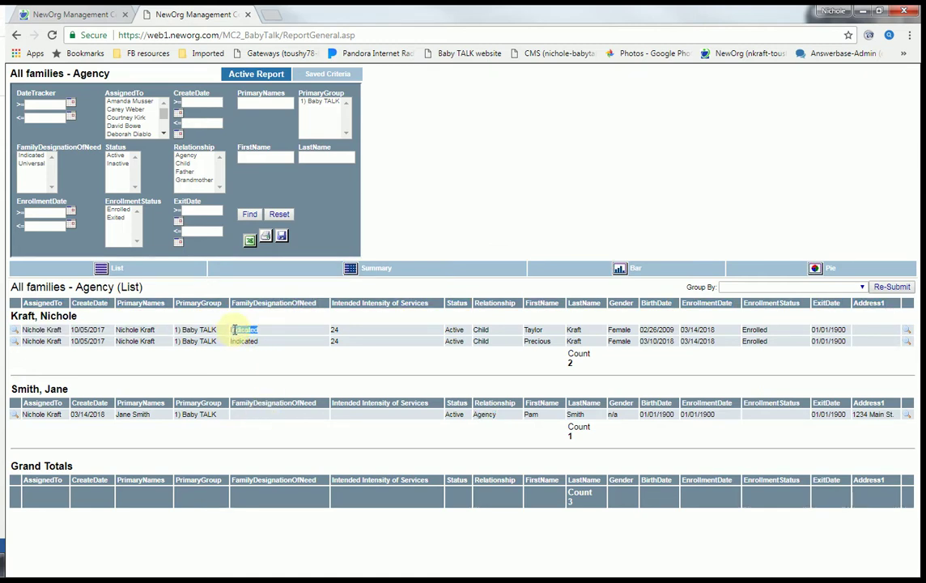
{"action": "double_click", "coordinate": [333, 331]}
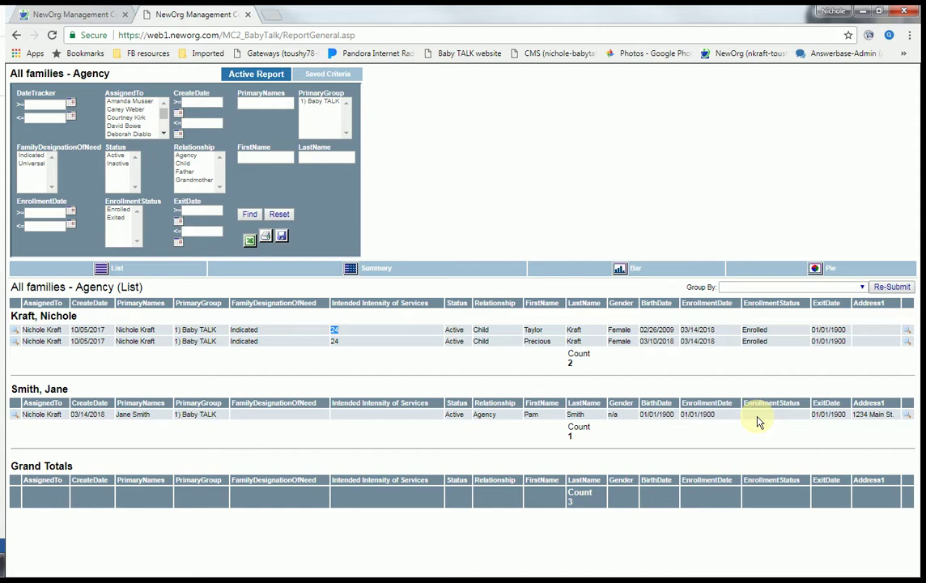
{"action": "left_click", "coordinate": [245, 419]}
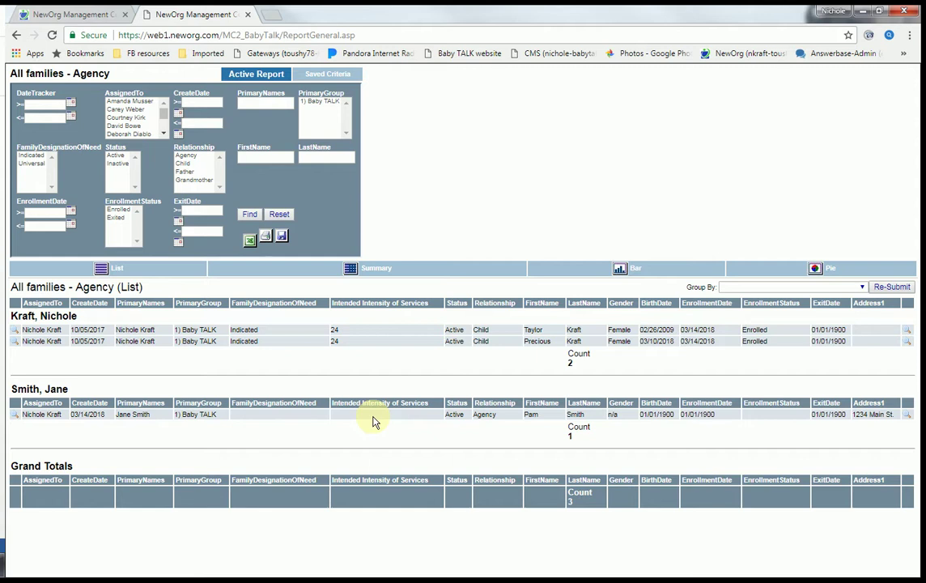
Step: In the second family's custom fields, set designation of need to Indicated and intended intensity of services to Bi-weekly, and save
{"action": "left_click", "coordinate": [907, 418]}
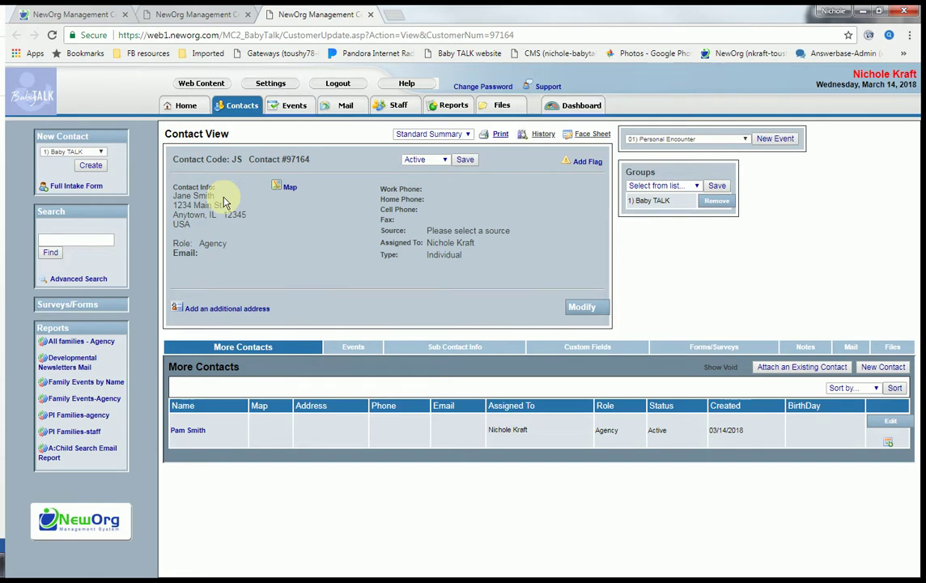
{"action": "left_click", "coordinate": [597, 354]}
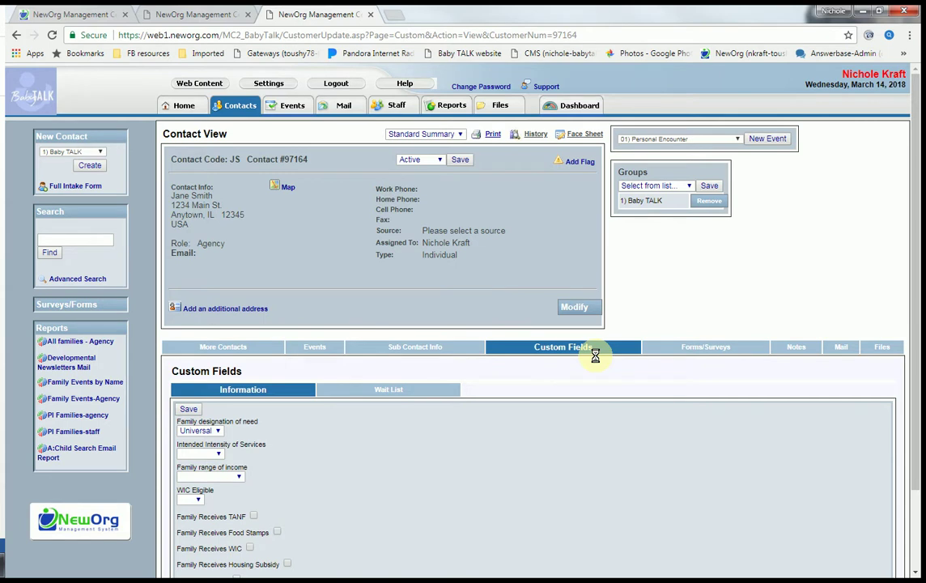
{"action": "left_click", "coordinate": [220, 434]}
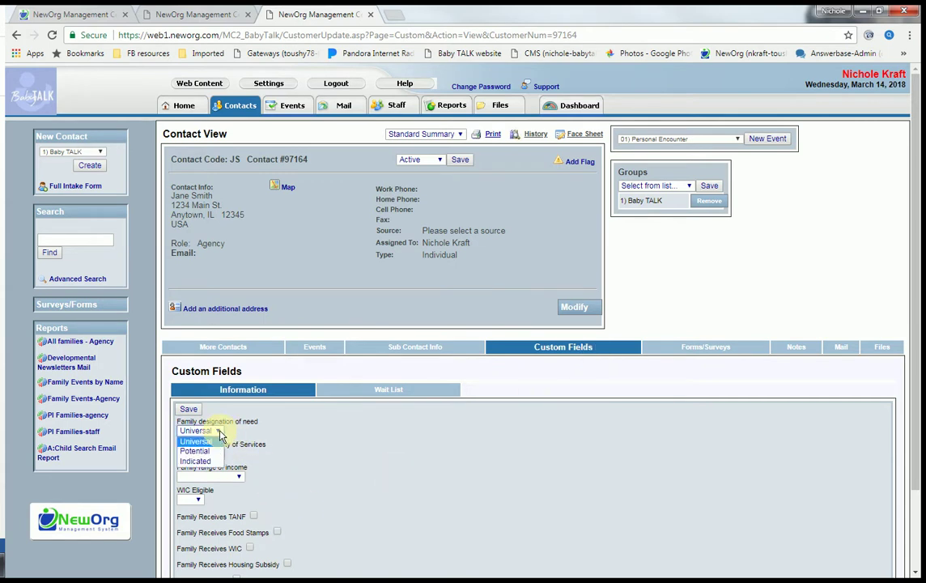
{"action": "left_click", "coordinate": [217, 461]}
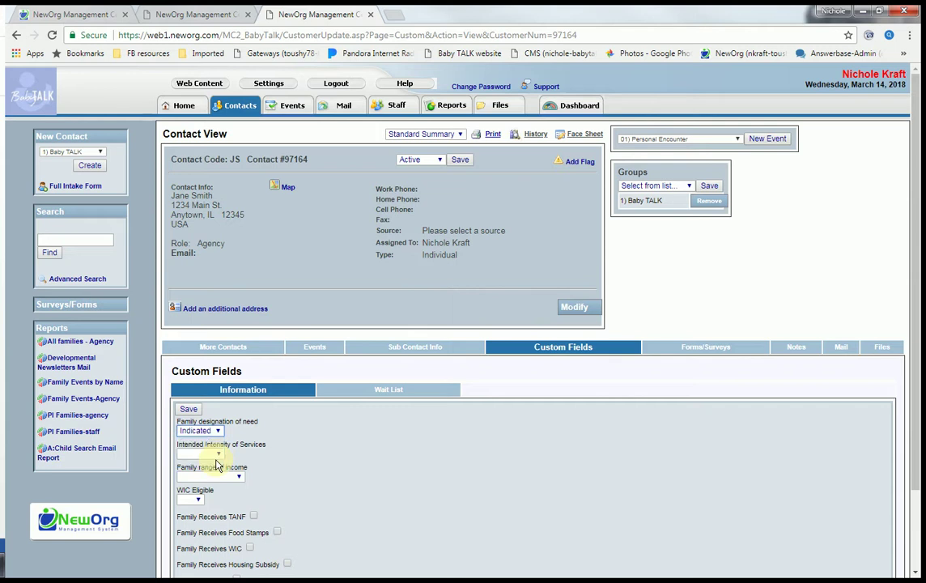
{"action": "left_click", "coordinate": [218, 455]}
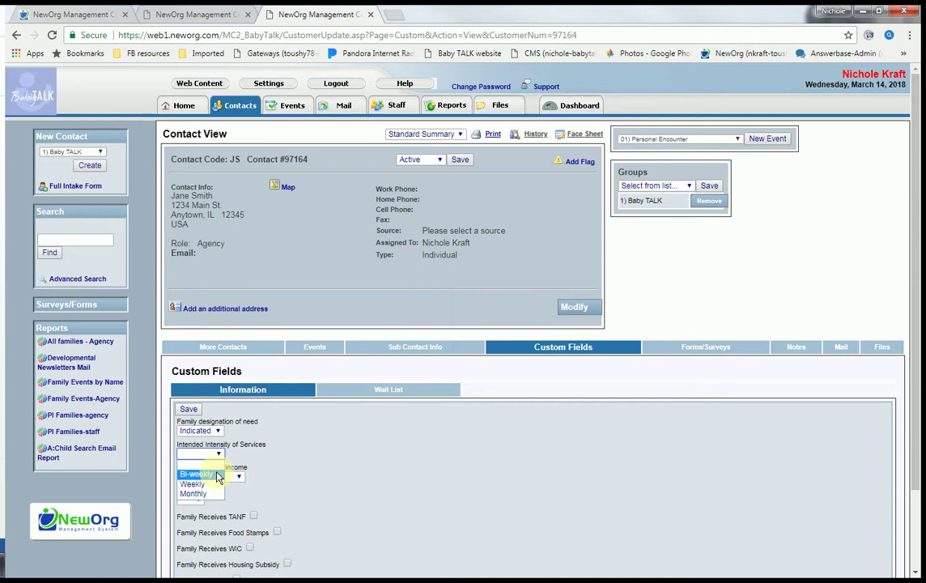
{"action": "left_click", "coordinate": [217, 476]}
{"action": "scroll", "coordinate": [389, 479], "scroll_direction": "down", "scroll_amount": 2}
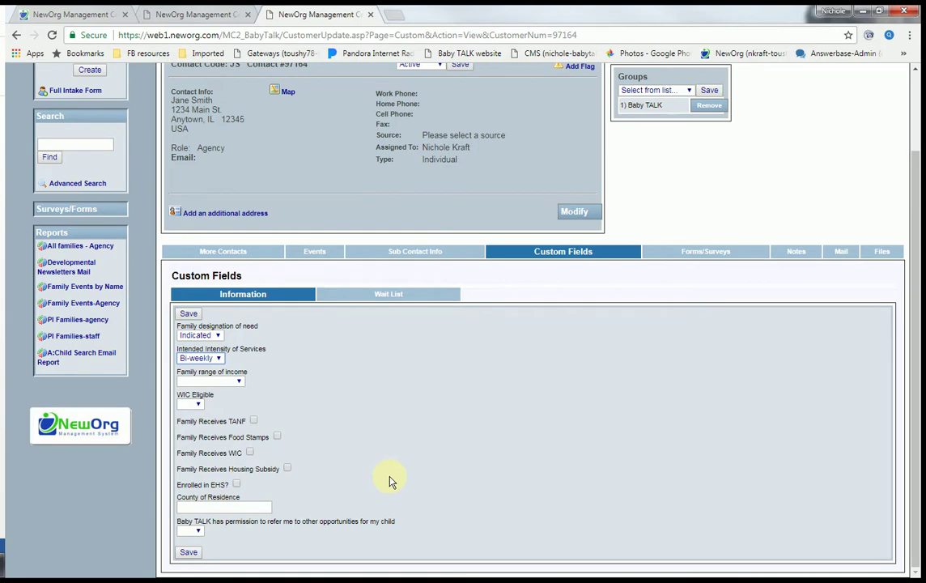
{"action": "left_click", "coordinate": [188, 552]}
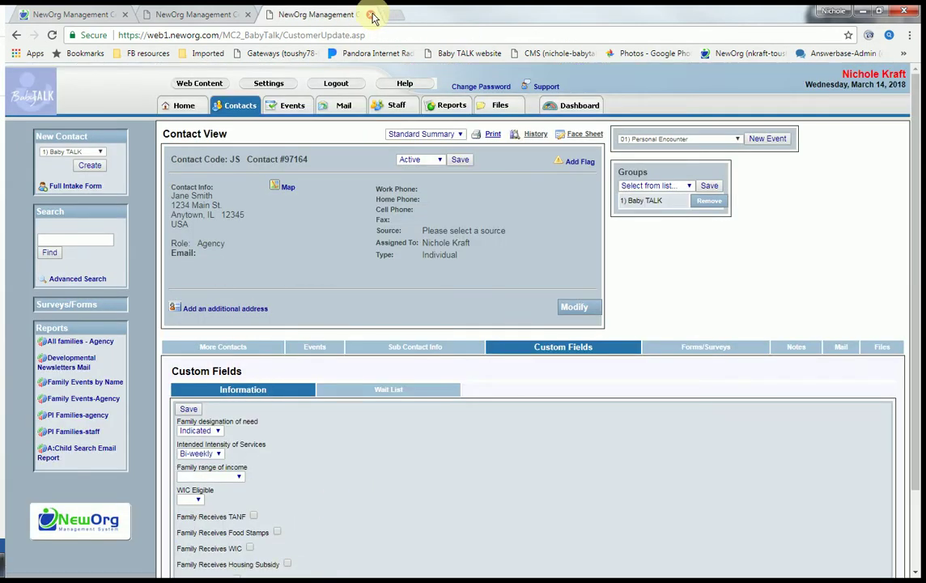
Step: Close the family's contact page and refresh the report to check the second family's designation of need and service intensity
{"action": "left_click", "coordinate": [371, 14]}
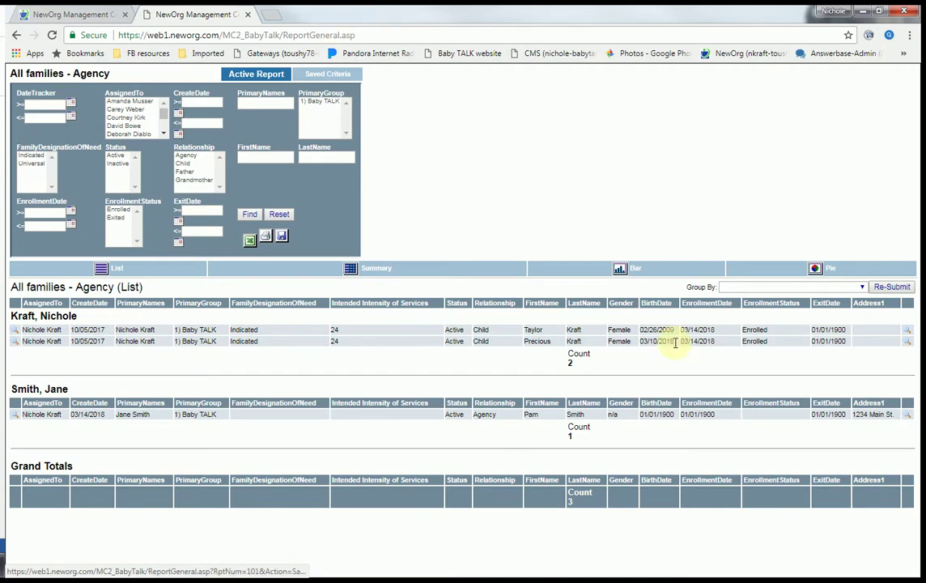
{"action": "left_click", "coordinate": [891, 289]}
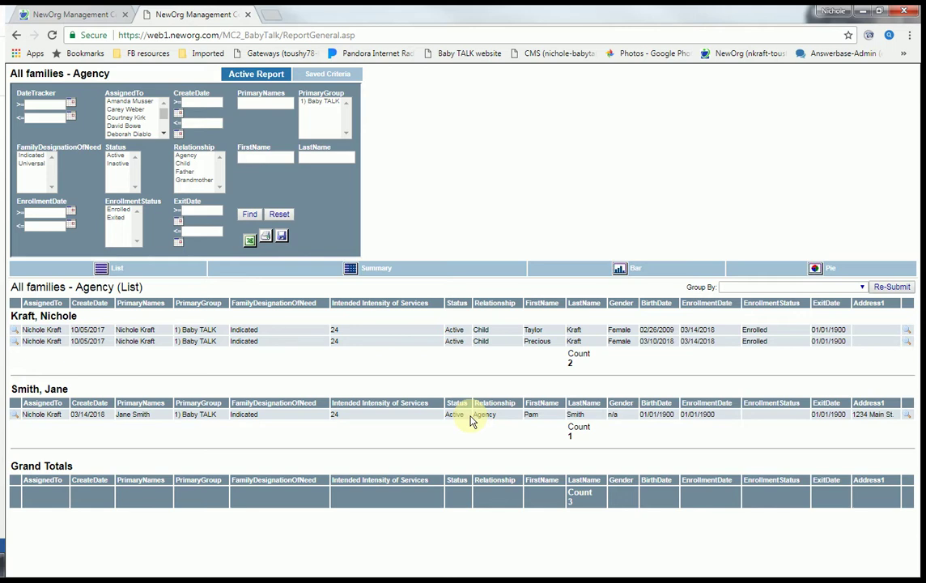
{"action": "left_click_drag", "start_coordinate": [72, 388], "coordinate": [13, 389]}
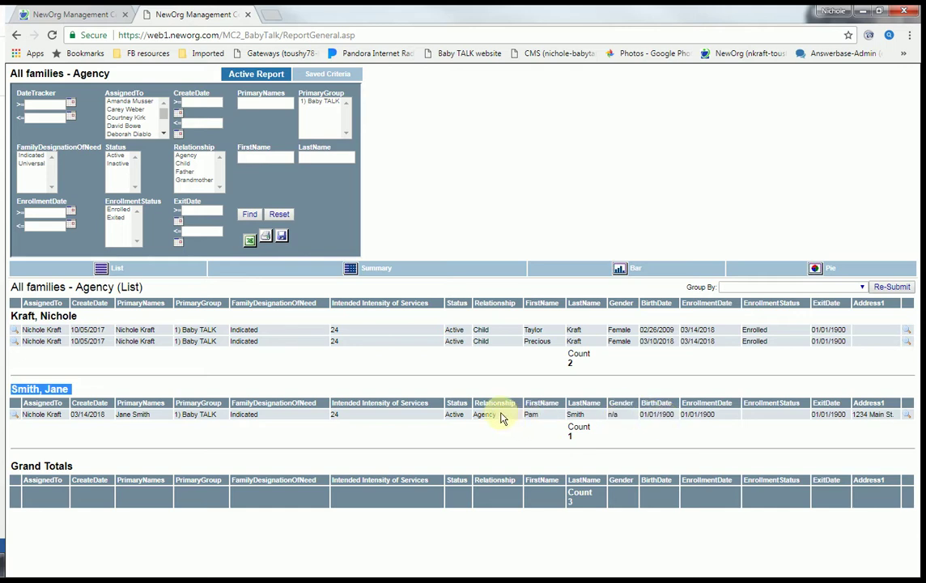
Step: Open the second family's additional contact for updating and set its role to Child
{"action": "left_click", "coordinate": [908, 420]}
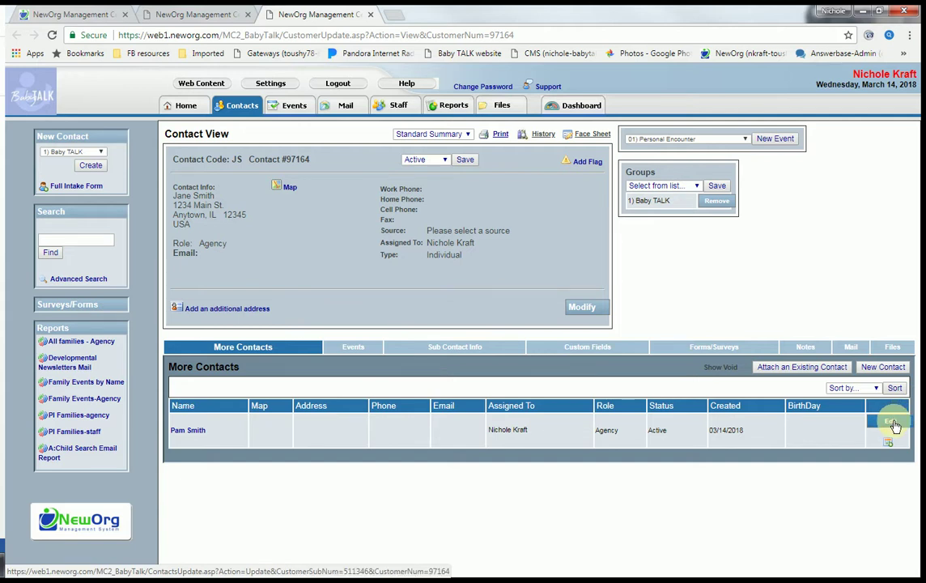
{"action": "left_click", "coordinate": [893, 423]}
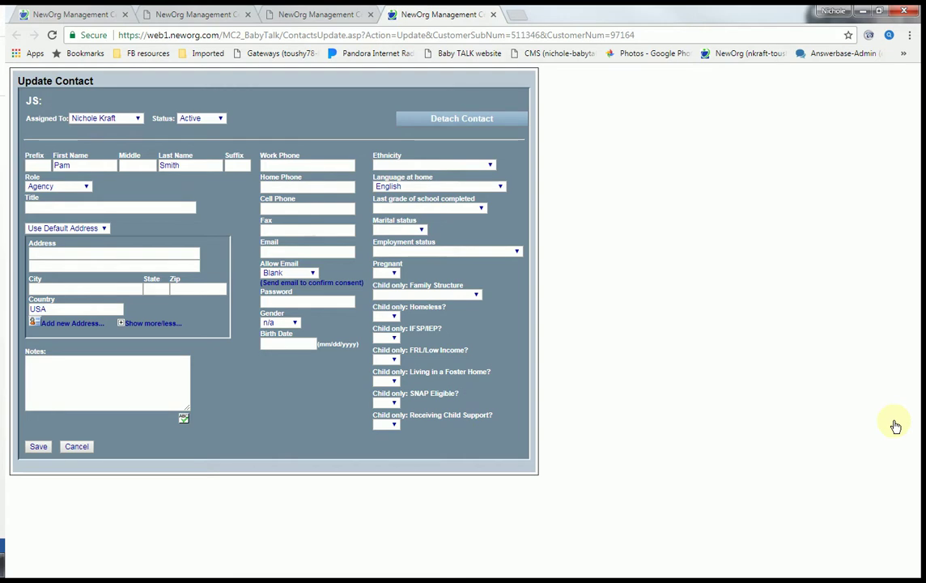
{"action": "left_click", "coordinate": [88, 189]}
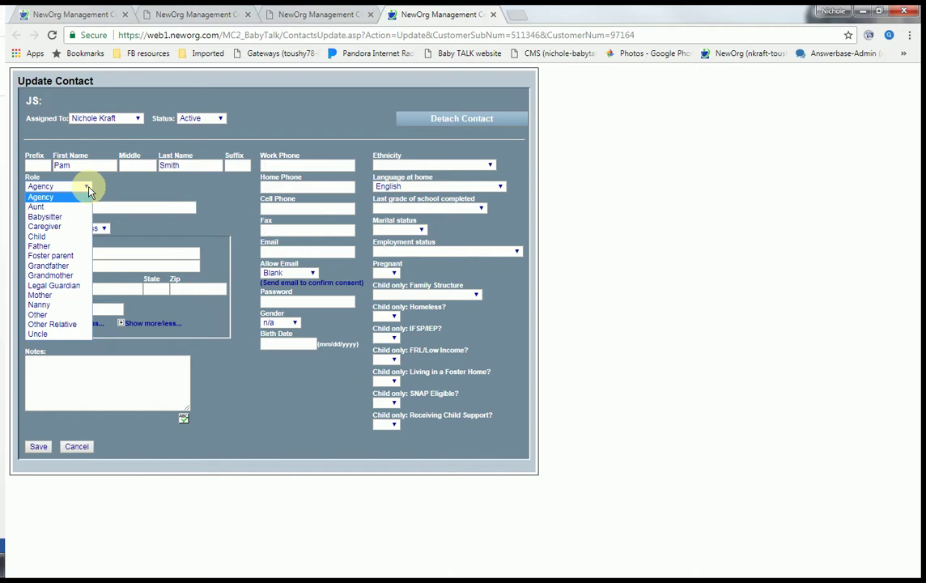
{"action": "left_click", "coordinate": [71, 239]}
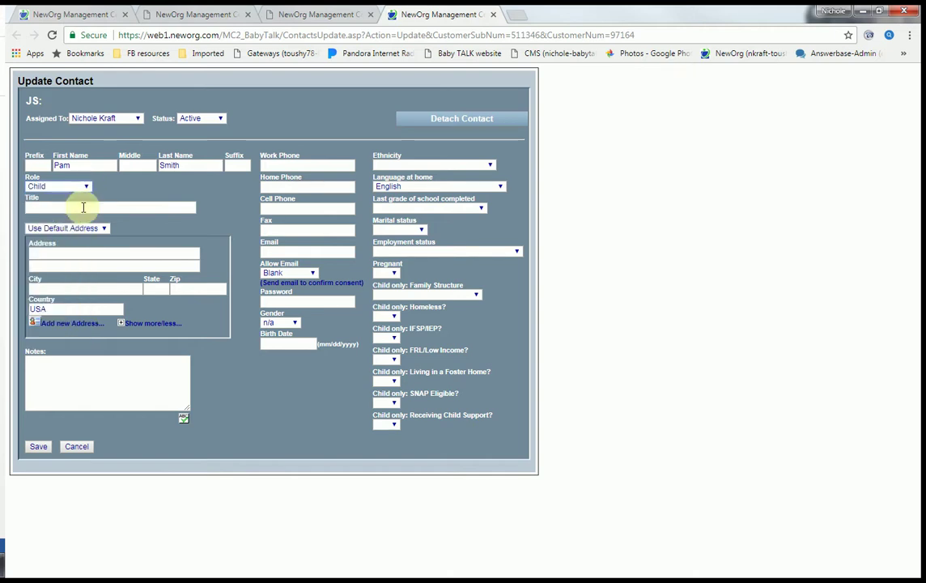
Step: Set the child's gender to Female, enter the birth date with a four-digit year, and save the contact
{"action": "left_click", "coordinate": [294, 325]}
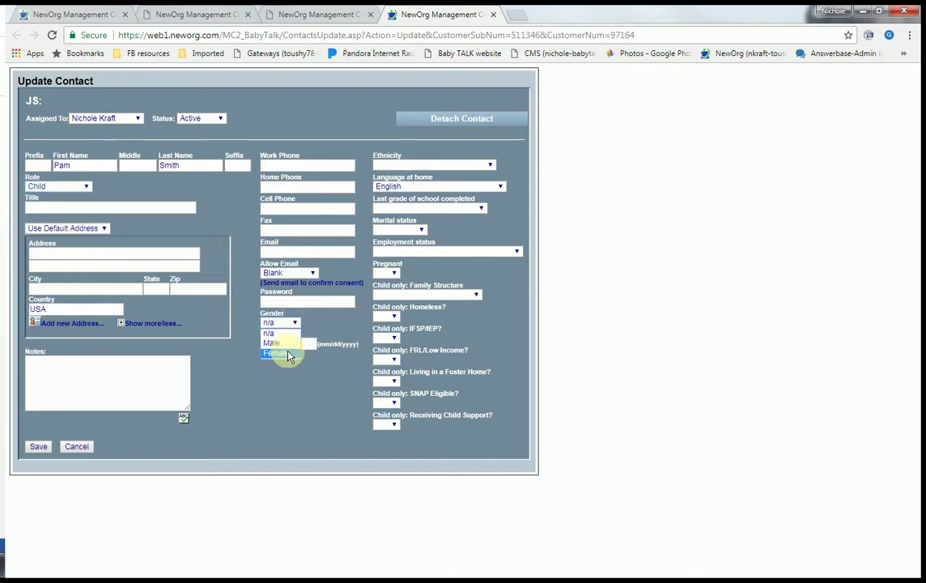
{"action": "left_click", "coordinate": [288, 350]}
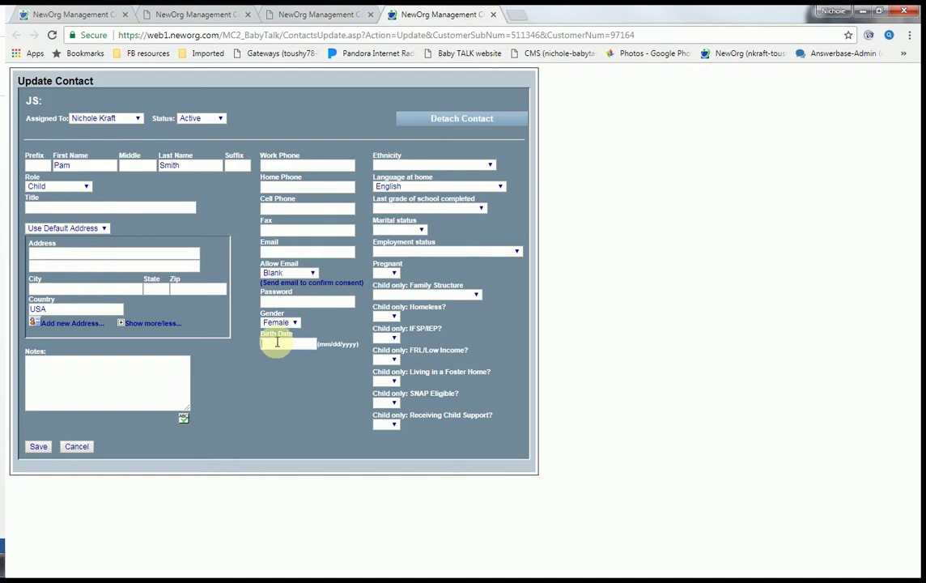
{"action": "left_click", "coordinate": [277, 342]}
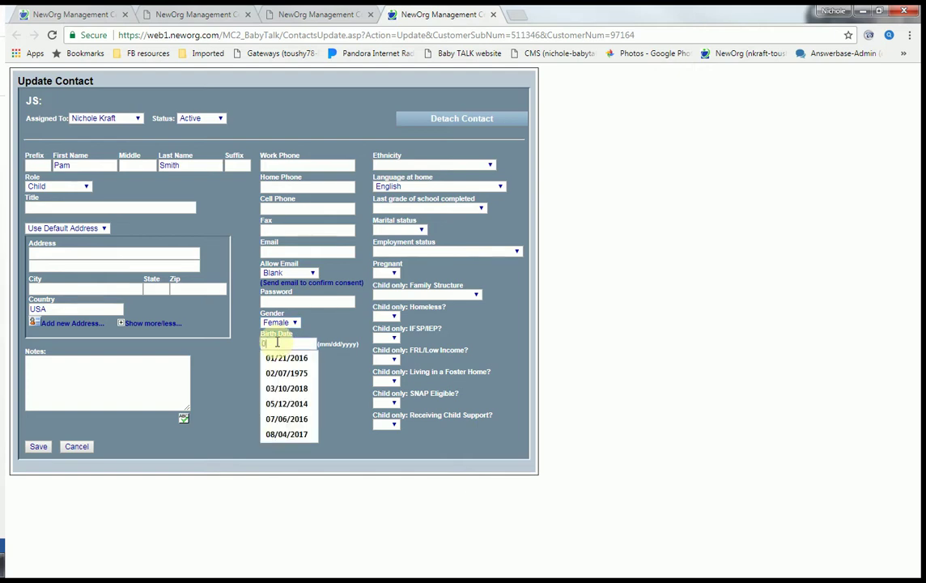
{"action": "type", "text": "03/10/20"}
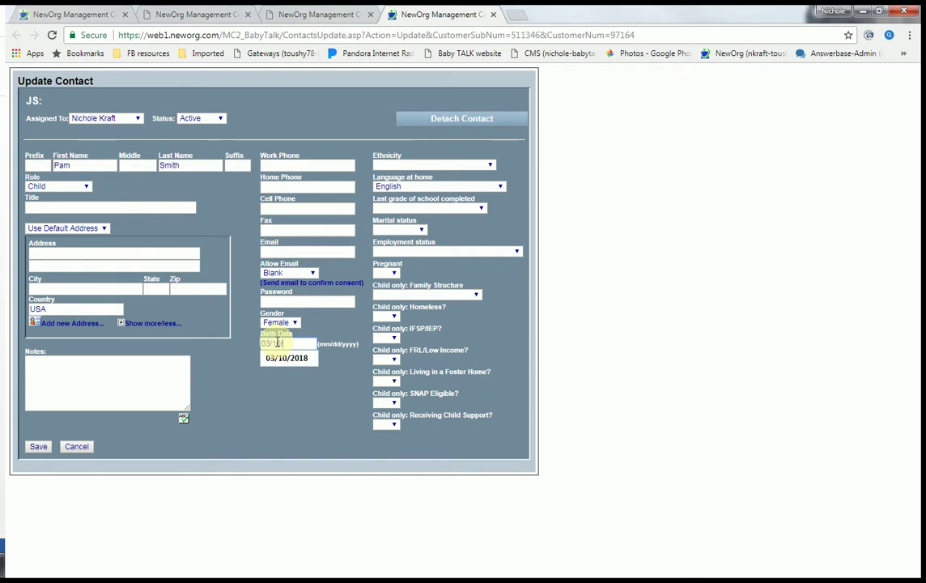
{"action": "type", "text": "18"}
{"action": "left_click", "coordinate": [38, 446]}
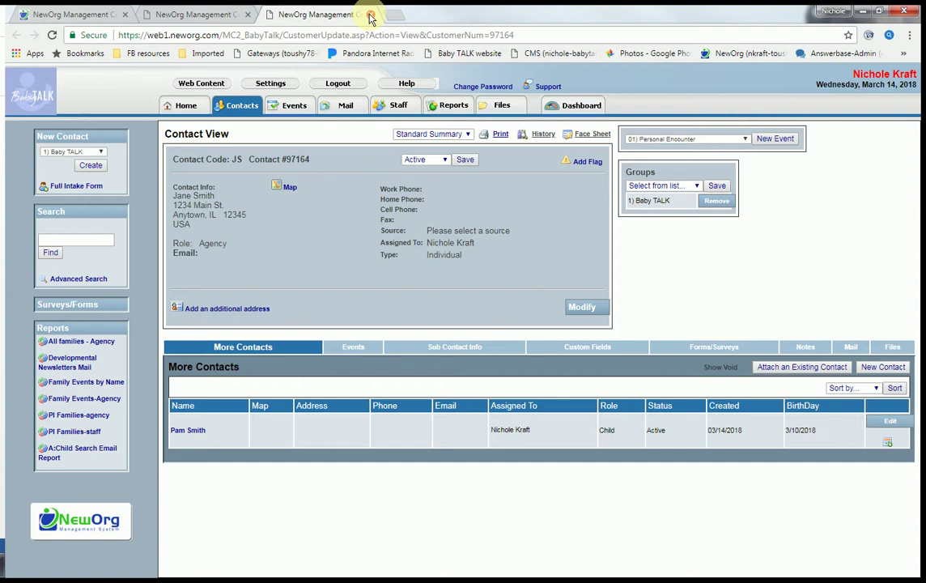
Step: Refresh the report to check the child's details and view the second family's recorded events for an enrollment
{"action": "left_click", "coordinate": [370, 15]}
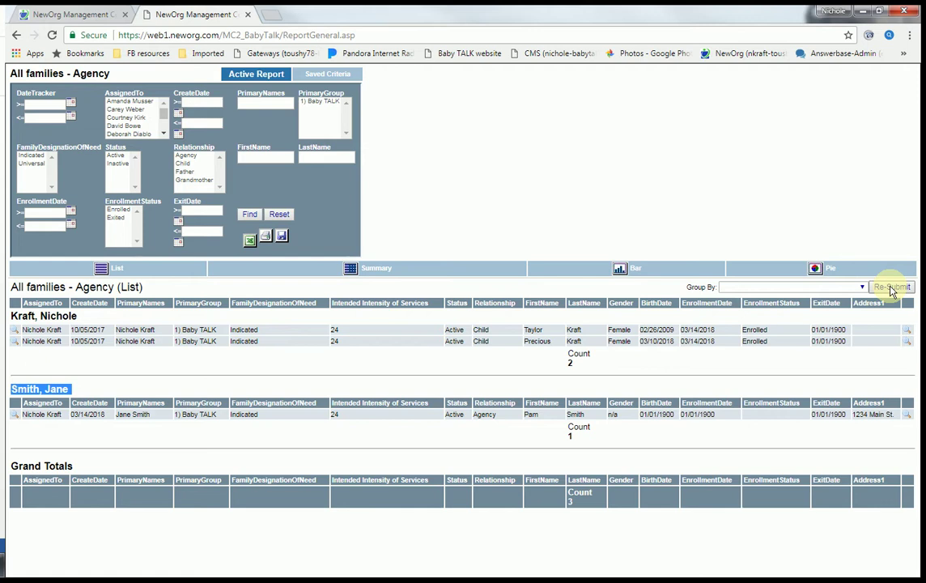
{"action": "left_click", "coordinate": [891, 289]}
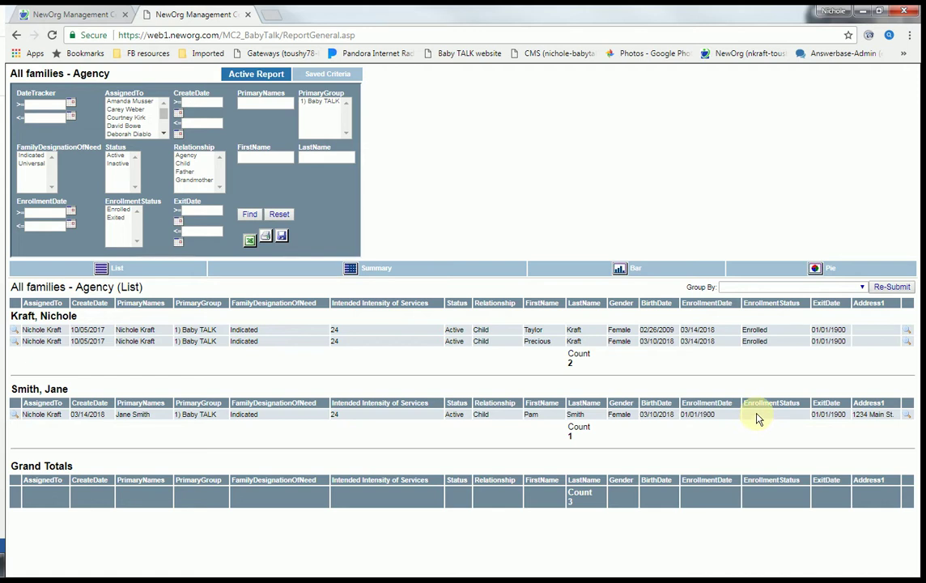
{"action": "left_click", "coordinate": [908, 416]}
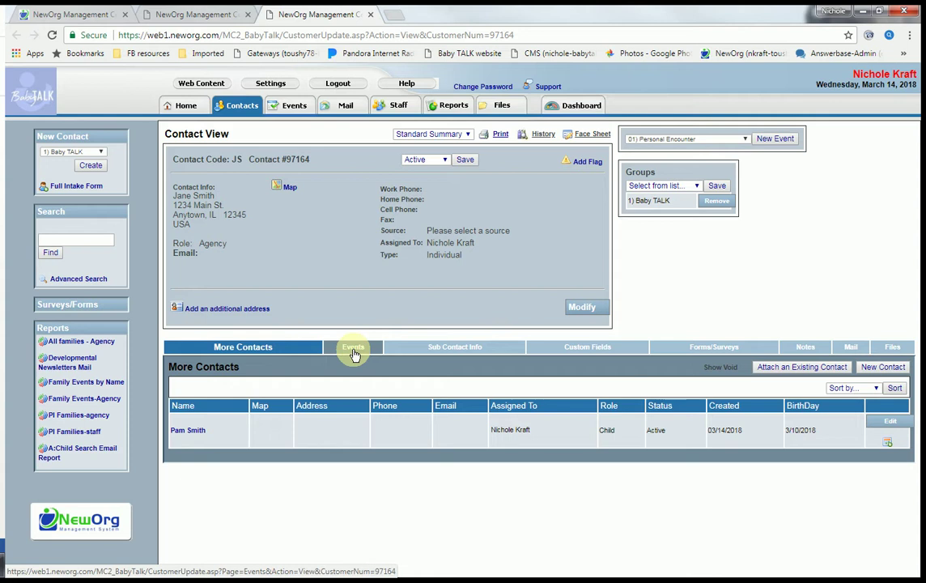
{"action": "left_click", "coordinate": [354, 349]}
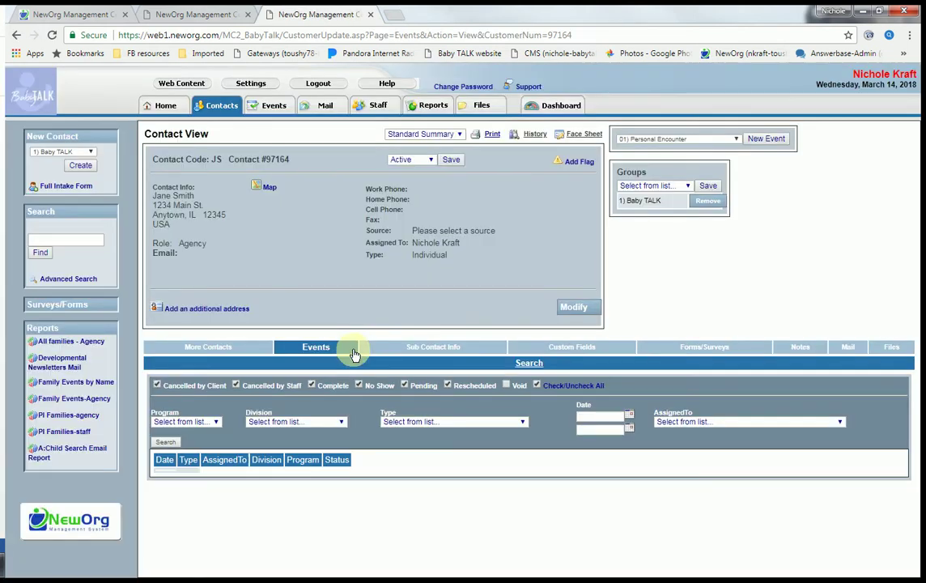
Step: Start a new event of type B) Child Enrollment from the second family's contact page
{"action": "left_click", "coordinate": [243, 350]}
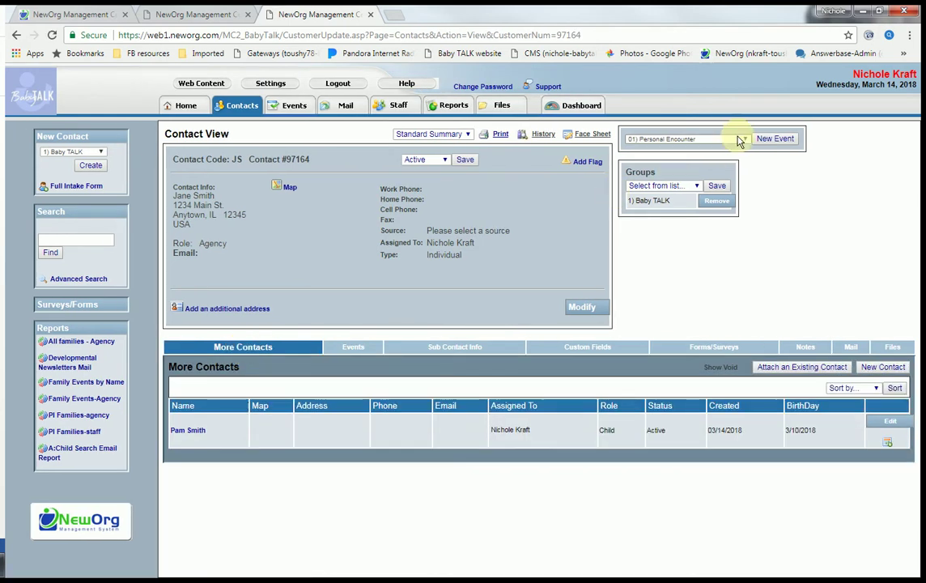
{"action": "left_click", "coordinate": [688, 139]}
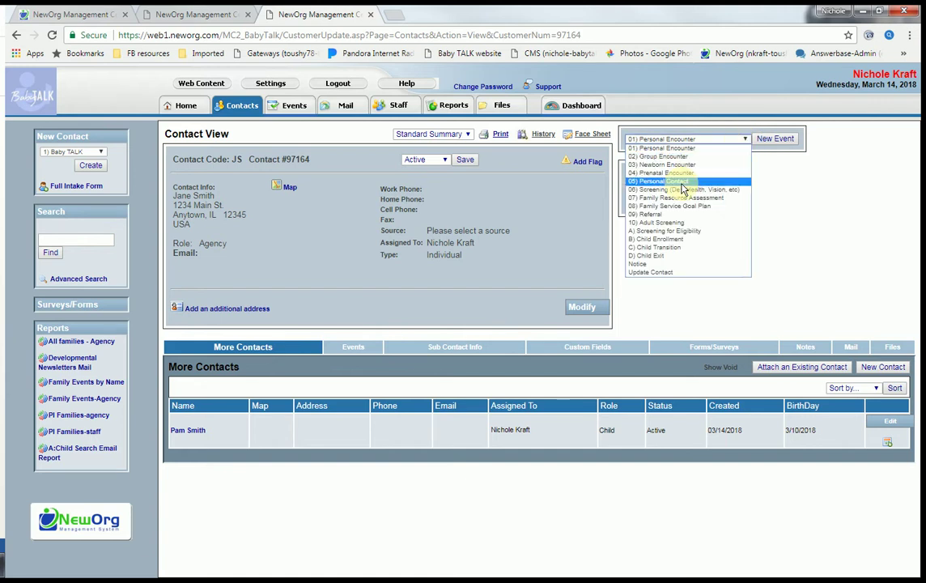
{"action": "left_click", "coordinate": [676, 238]}
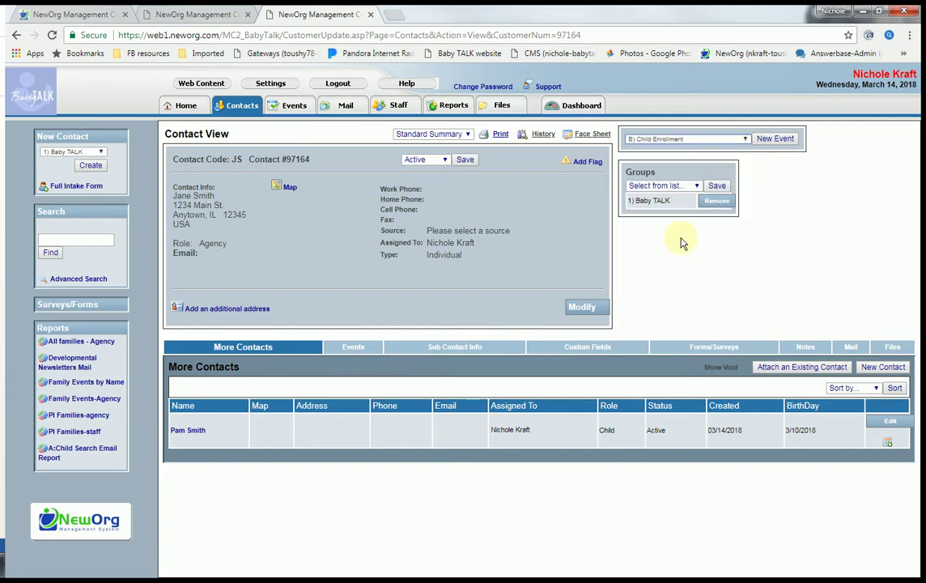
{"action": "left_click", "coordinate": [769, 142]}
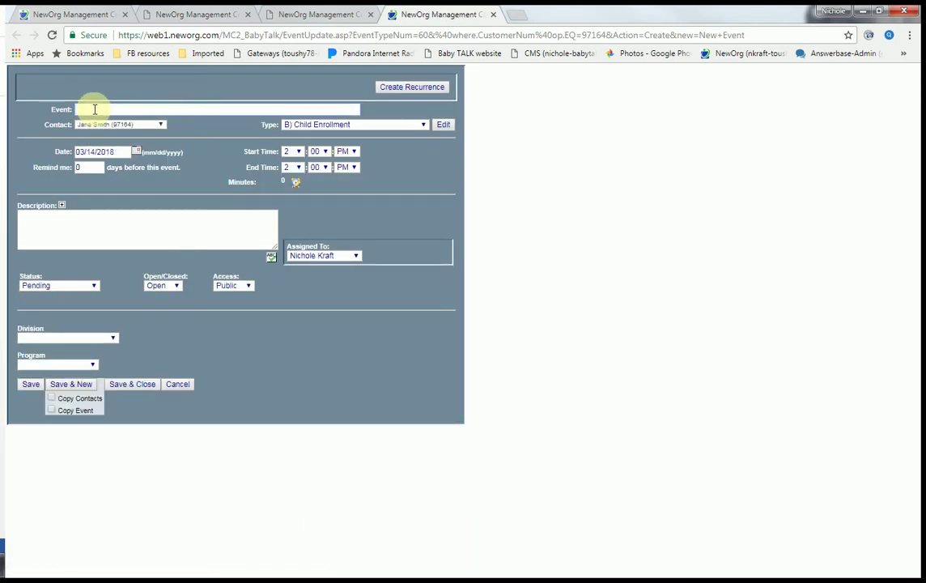
Step: Title the event as an enrollment for the child, correct the spelling of "enrollment", and select the child as its contact
{"action": "type", "text": "enrollemnt for Pam"}
{"action": "right_click", "coordinate": [95, 110]}
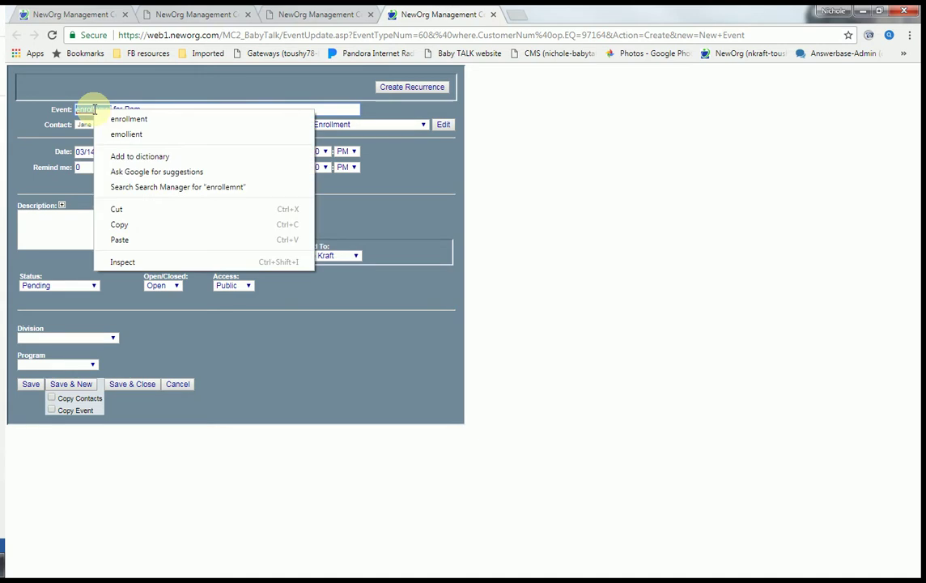
{"action": "left_click", "coordinate": [139, 118]}
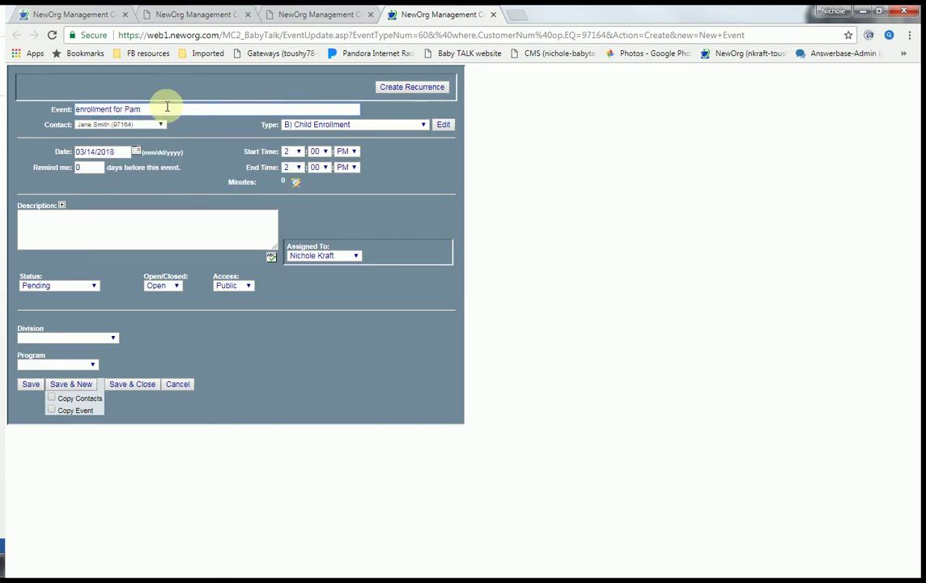
{"action": "left_click", "coordinate": [162, 125]}
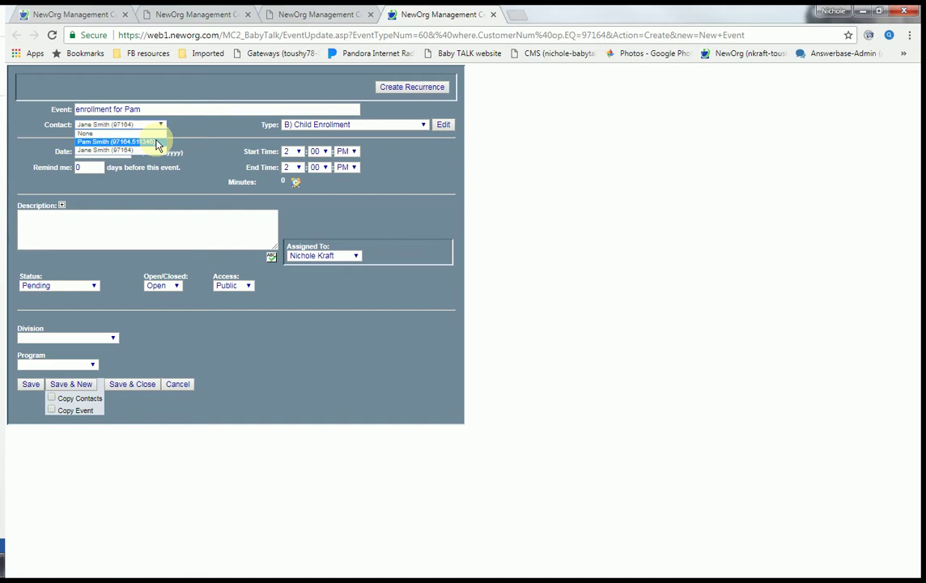
{"action": "left_click", "coordinate": [158, 142]}
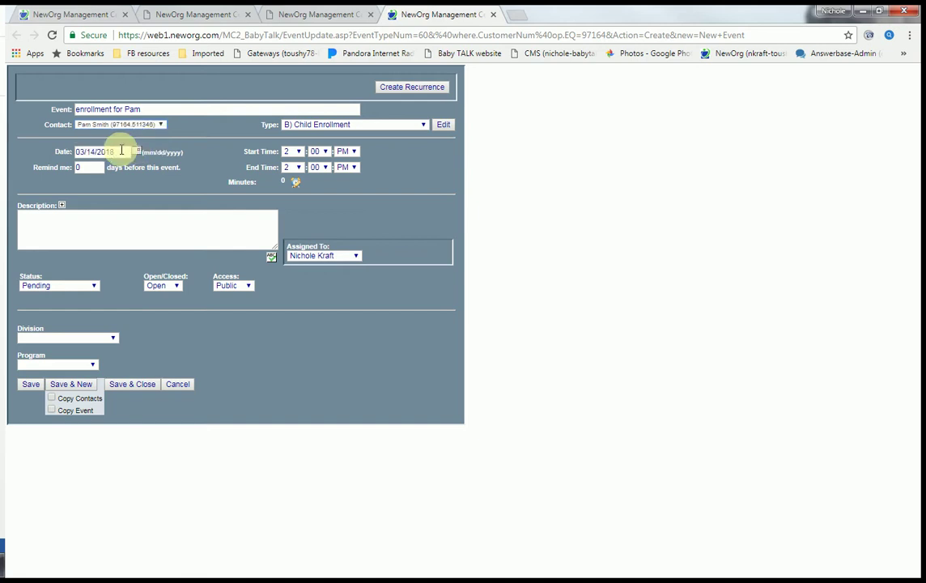
{"action": "left_click_drag", "start_coordinate": [120, 150], "coordinate": [78, 152]}
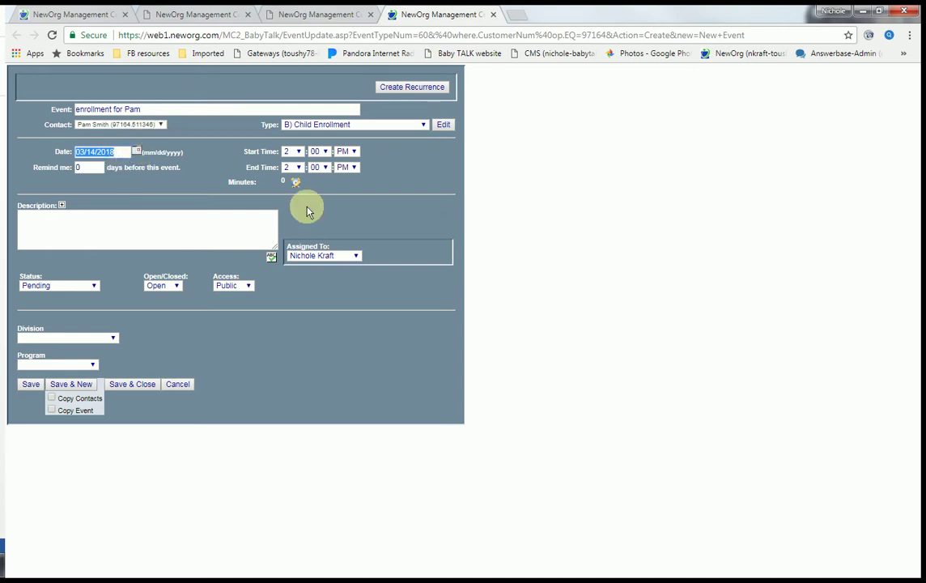
Step: Set the enrollment event's status to Complete and mark it Closed
{"action": "left_click", "coordinate": [92, 286]}
{"action": "left_click", "coordinate": [79, 316]}
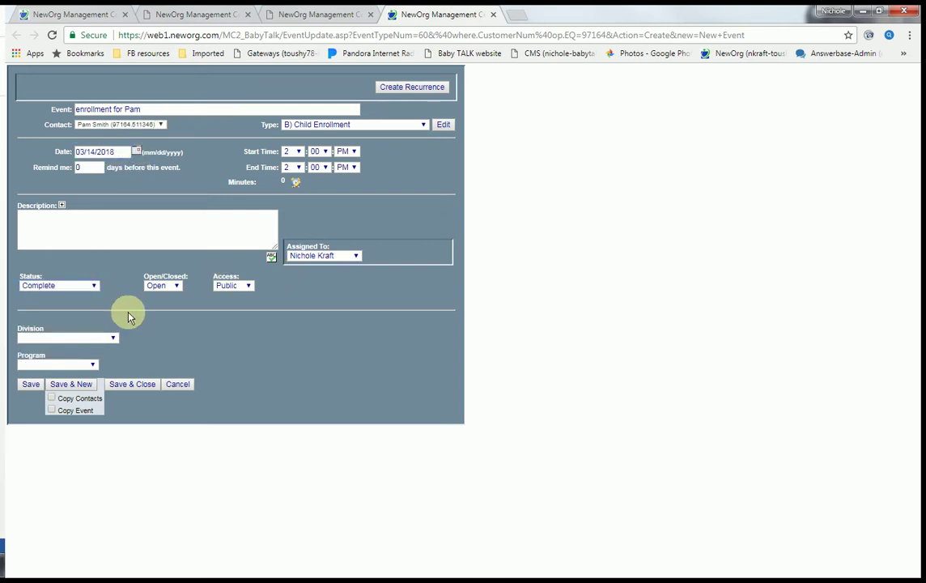
{"action": "left_click", "coordinate": [178, 287]}
{"action": "left_click", "coordinate": [173, 302]}
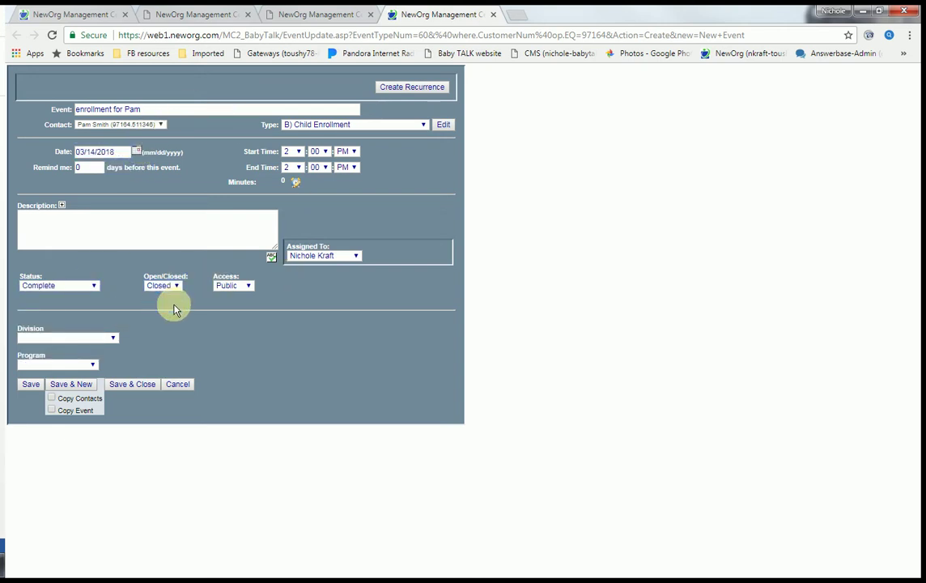
Step: Assign the enrollment event to the Home Visiting division and the Prevention Initiative program
{"action": "left_click", "coordinate": [114, 340]}
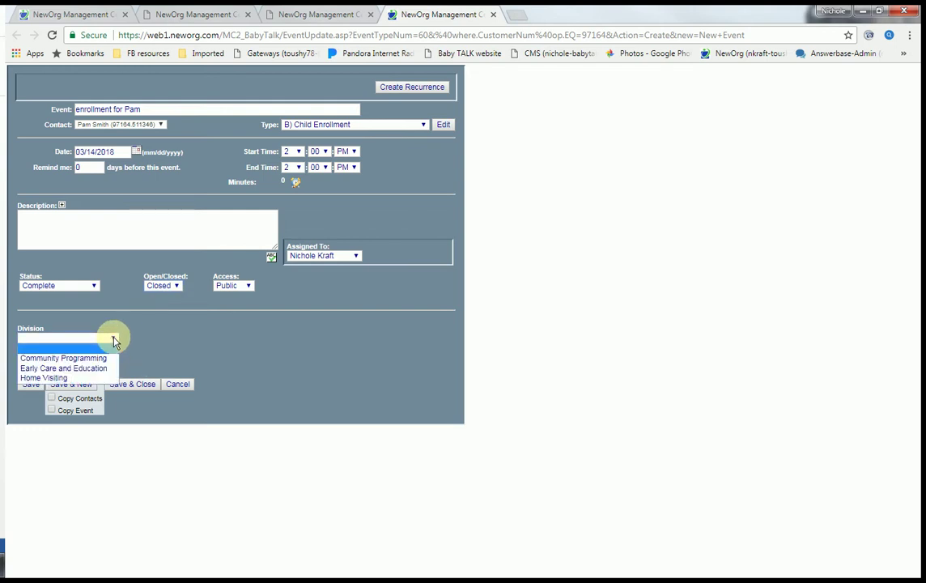
{"action": "left_click", "coordinate": [99, 378]}
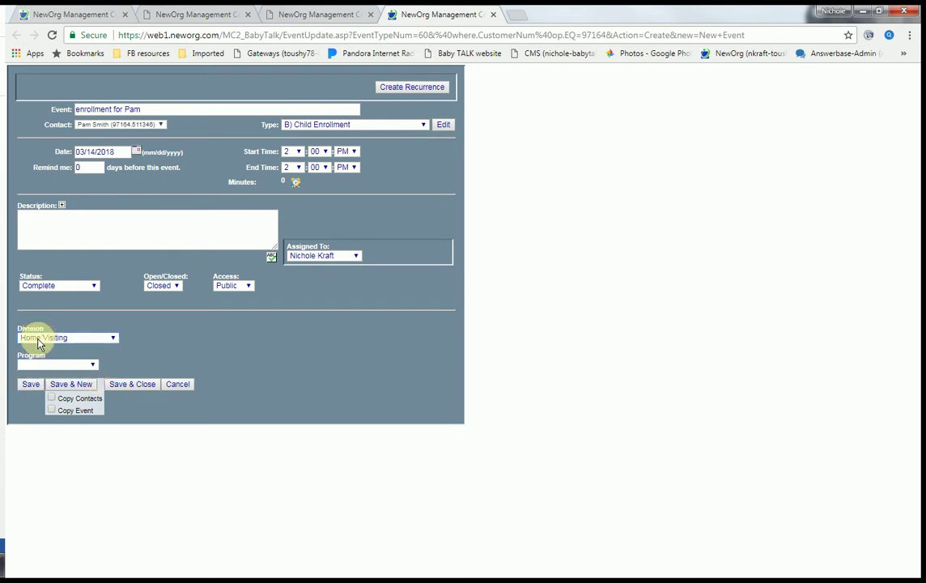
{"action": "left_click", "coordinate": [83, 365]}
{"action": "left_click", "coordinate": [81, 378]}
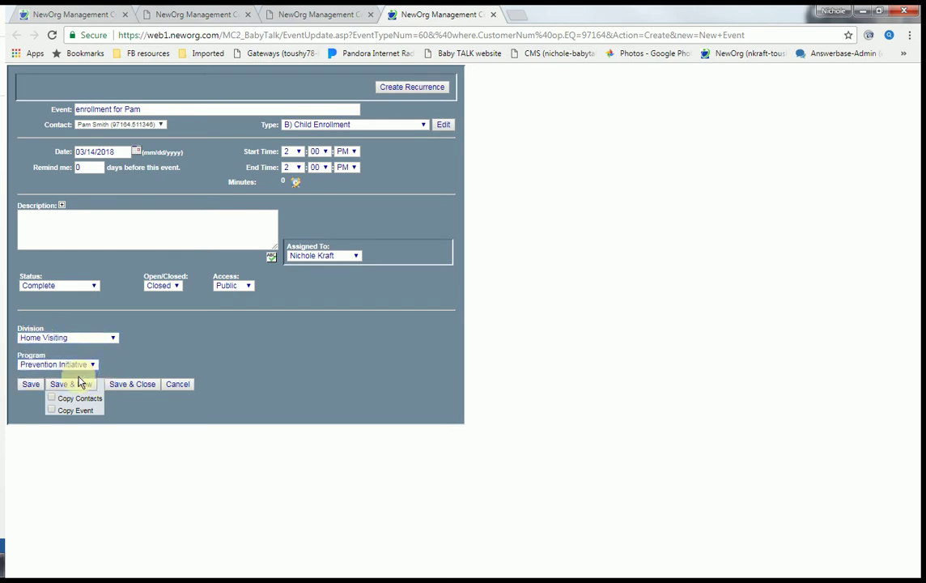
Step: Save and close the enrollment event, and rerun the All families - Agency report from its own page
{"action": "left_click", "coordinate": [138, 385]}
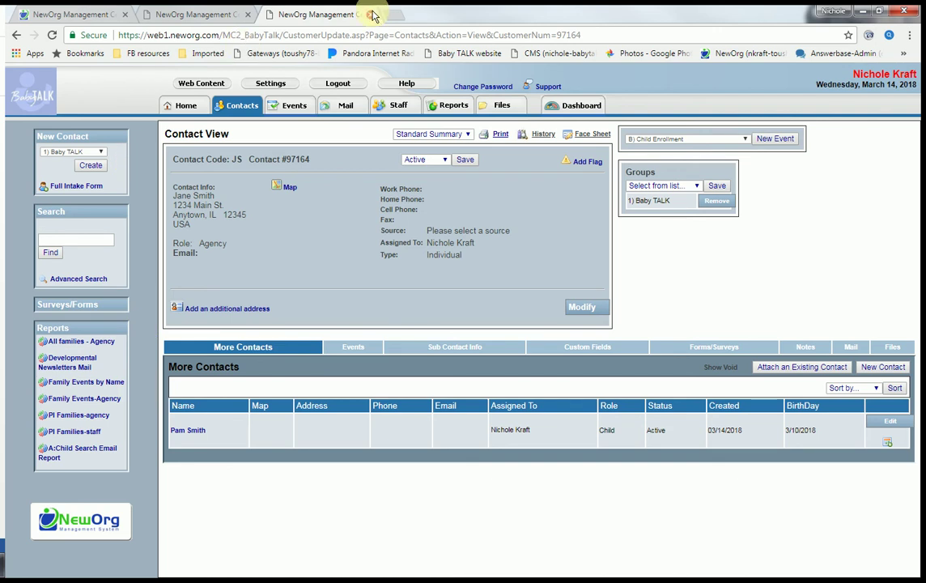
{"action": "left_click", "coordinate": [371, 14]}
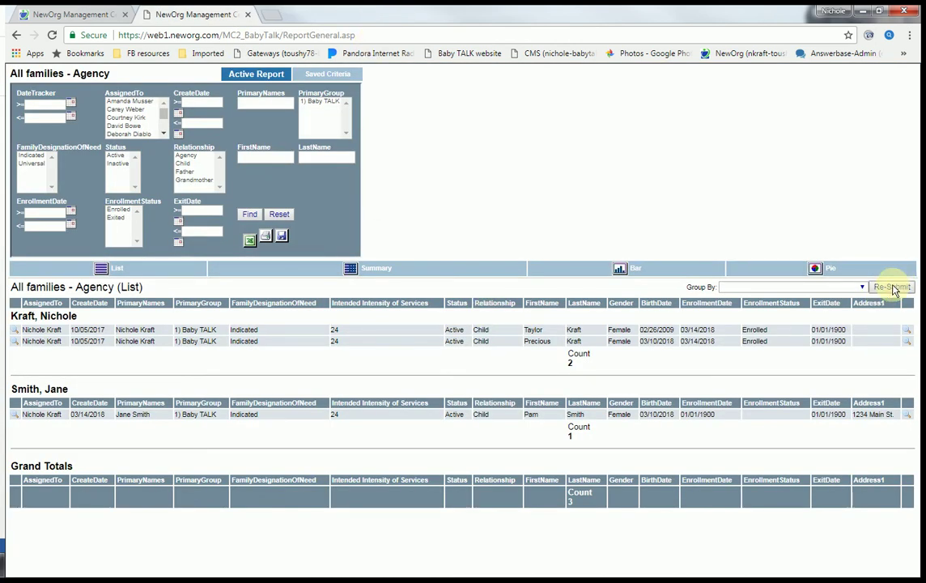
{"action": "left_click", "coordinate": [893, 289]}
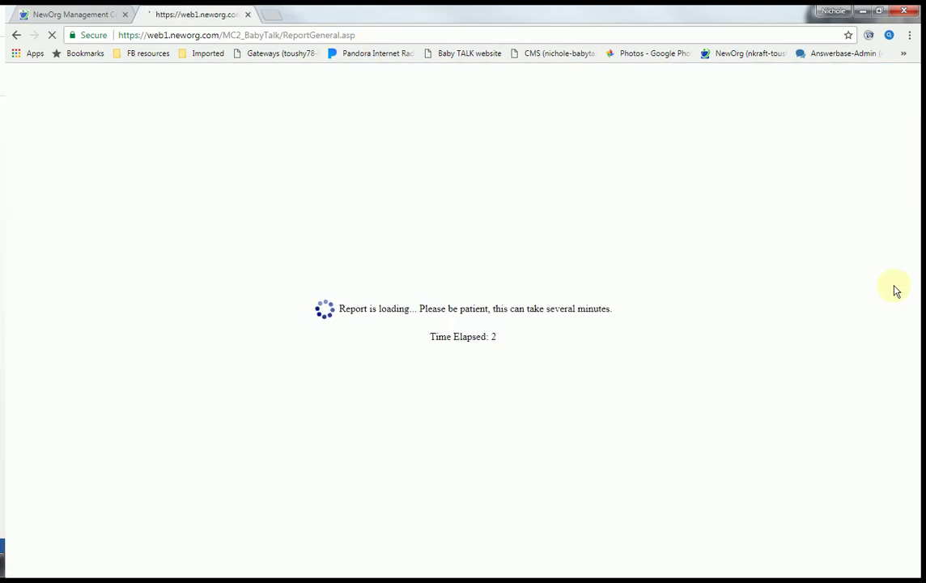